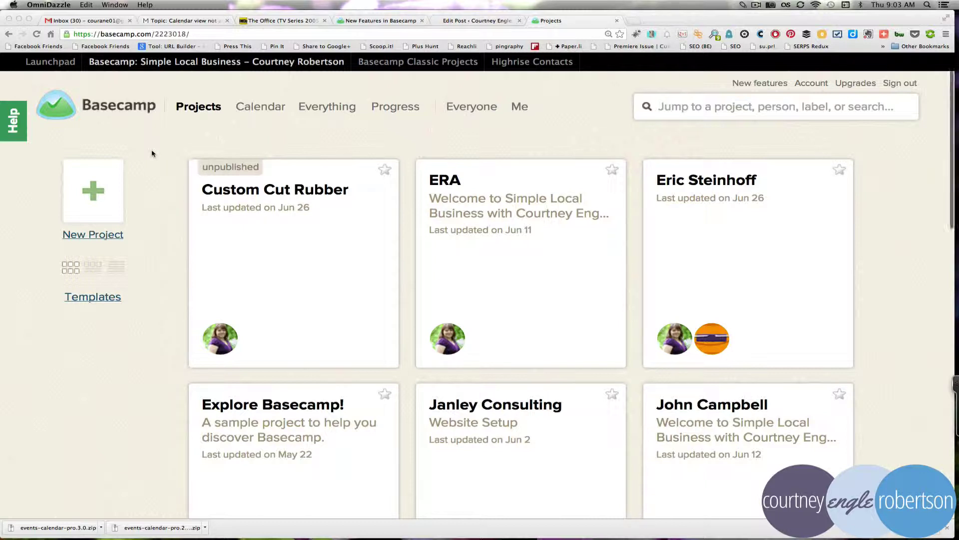
Step: Open the Basecamp project Templates page in a new tab beside the Projects list
scroll(152, 154, "down", 1)
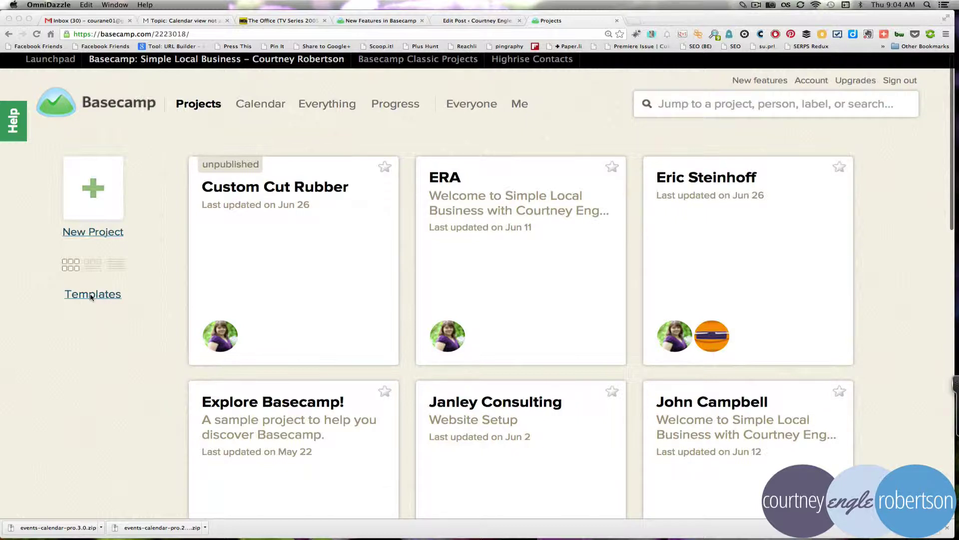
left_click(82, 336)
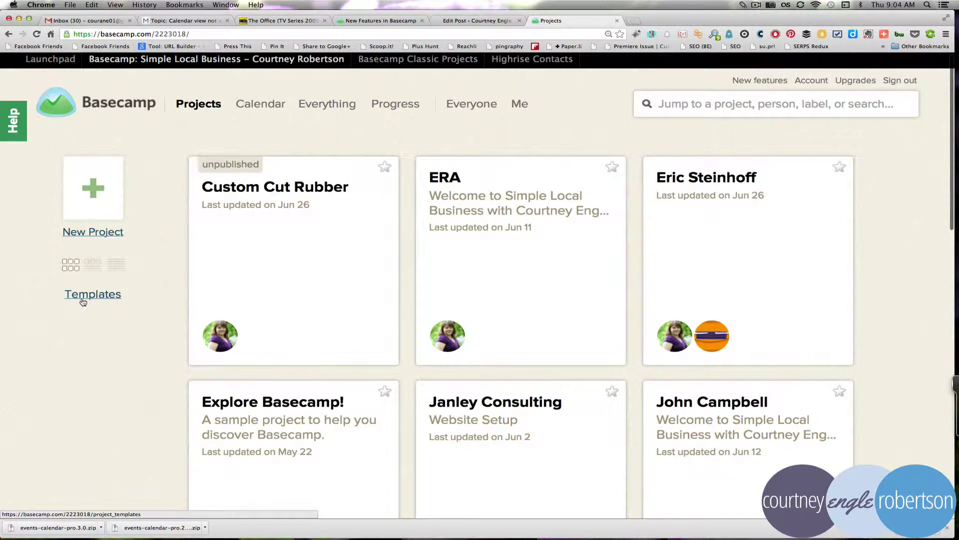
left_click(83, 300, "super")
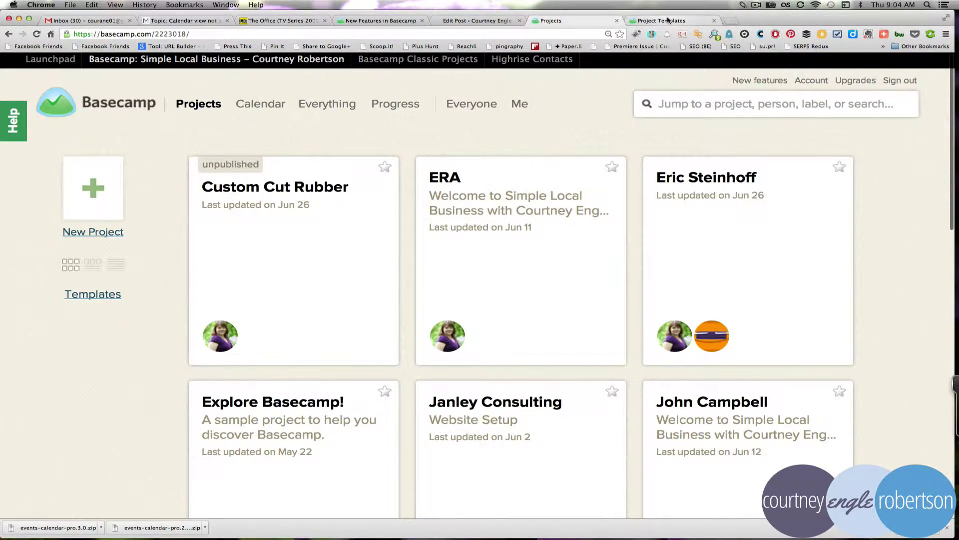
left_click(668, 21)
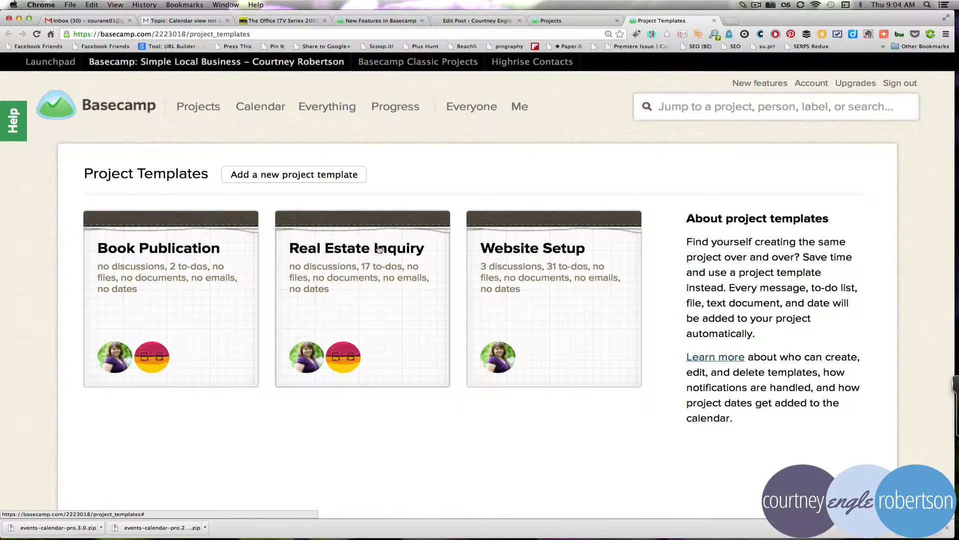
left_click(504, 246)
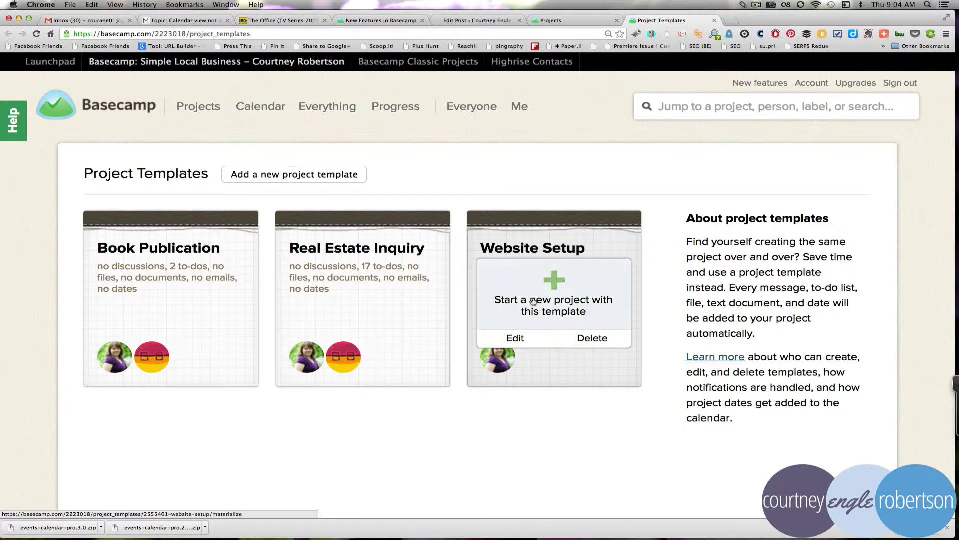
left_click(568, 265)
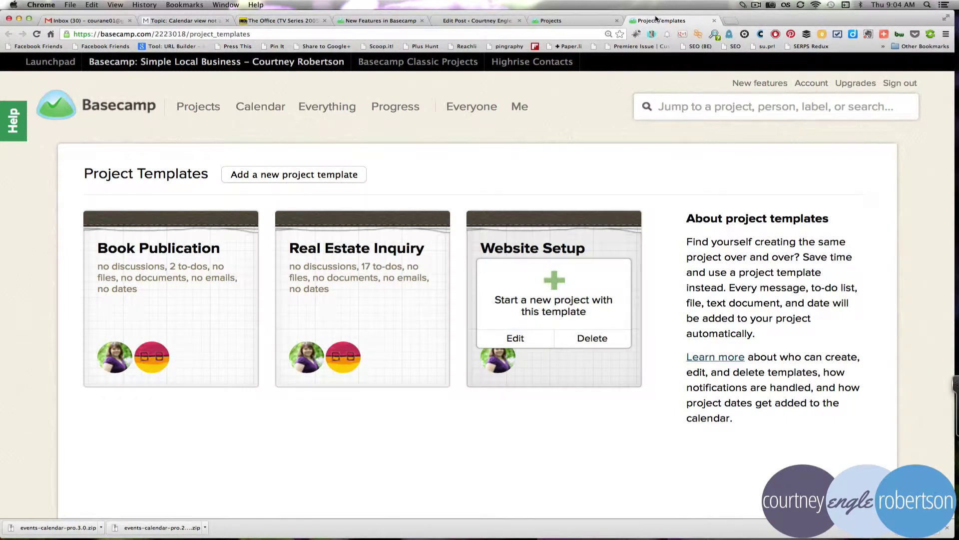
left_click(592, 22)
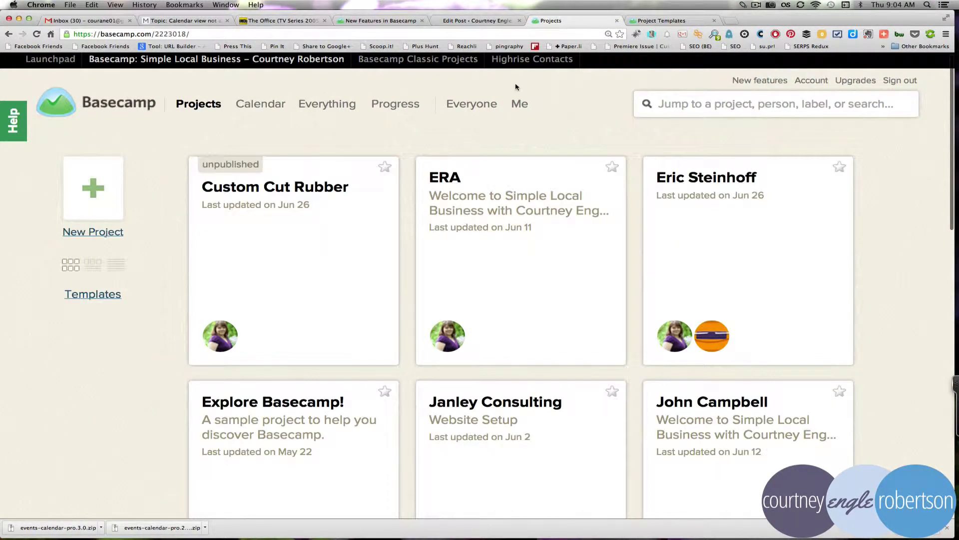
scroll(547, 118, "down", 3)
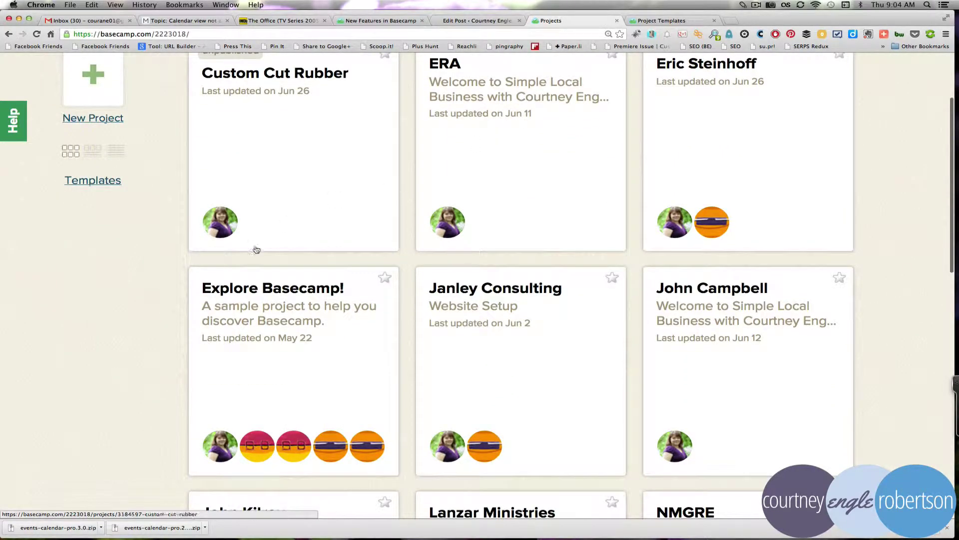
scroll(256, 249, "down", 4)
scroll(257, 250, "down", 2)
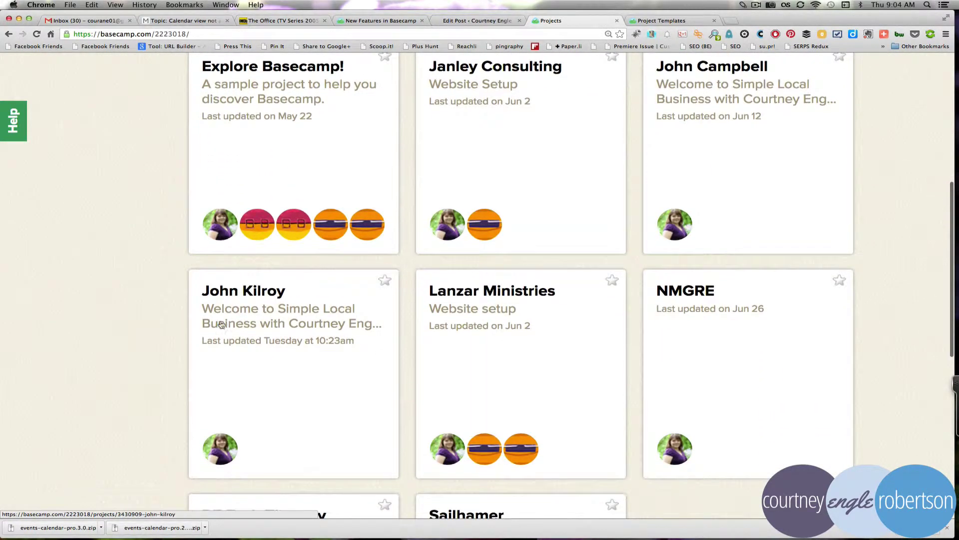
left_click(240, 292)
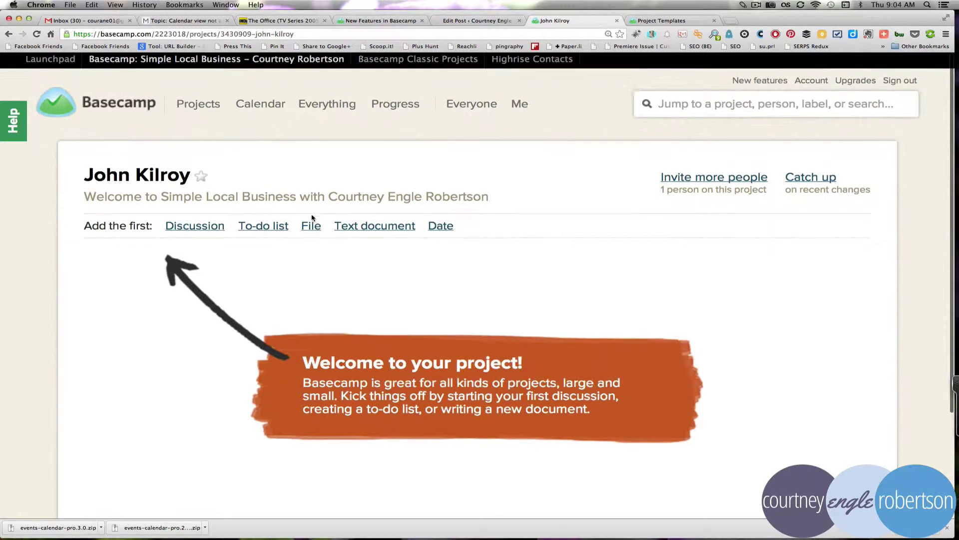
scroll(311, 220, "down", 2)
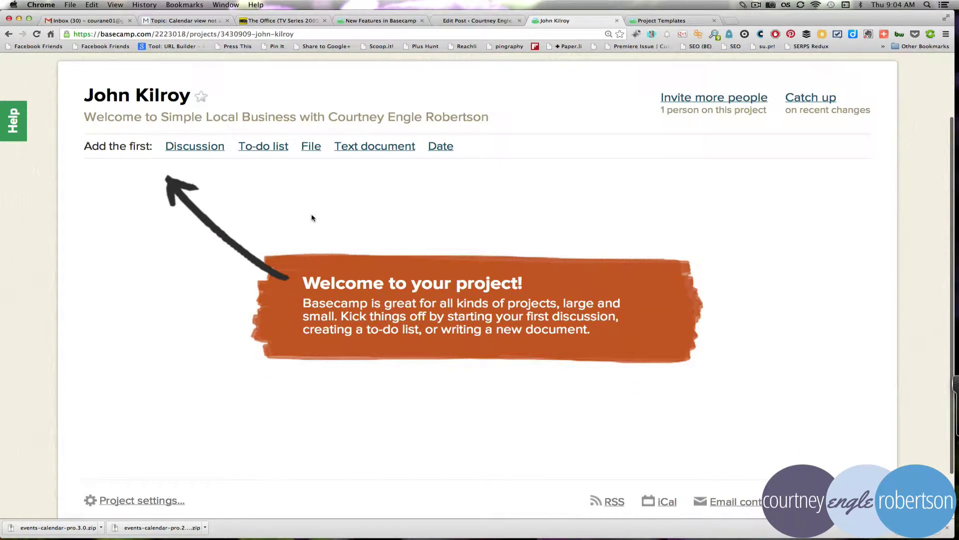
scroll(312, 218, "down", 1)
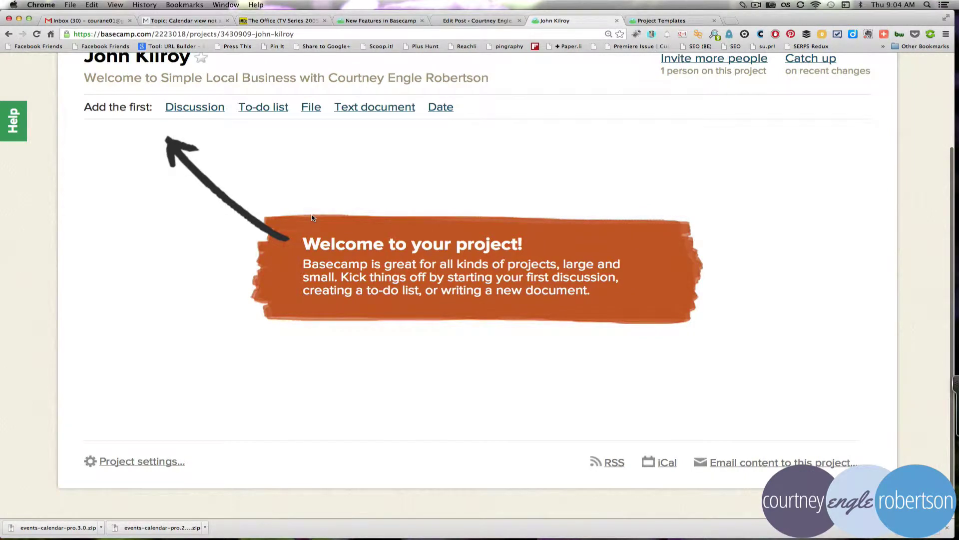
scroll(542, 180, "up", 2)
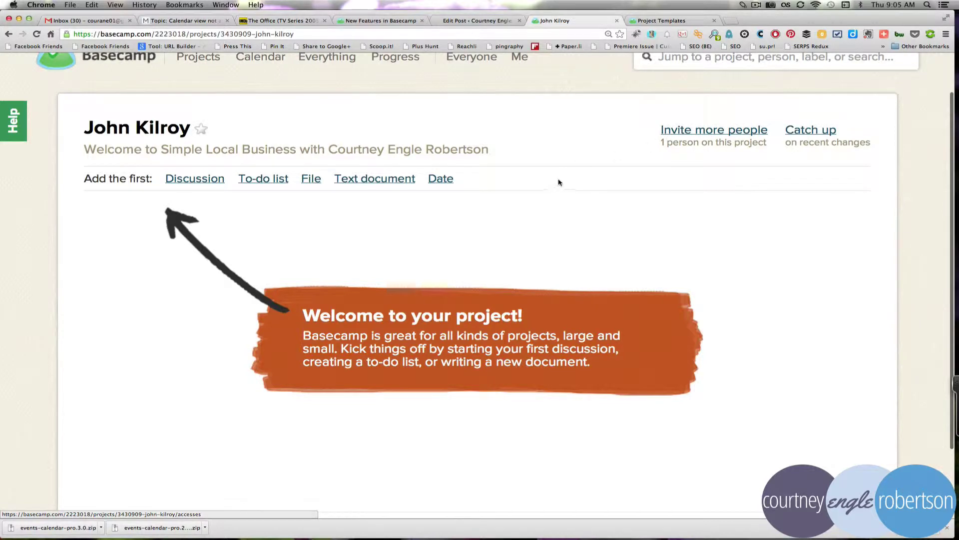
Step: Turn on client access for the project from the invite page's Client tab
left_click(687, 130)
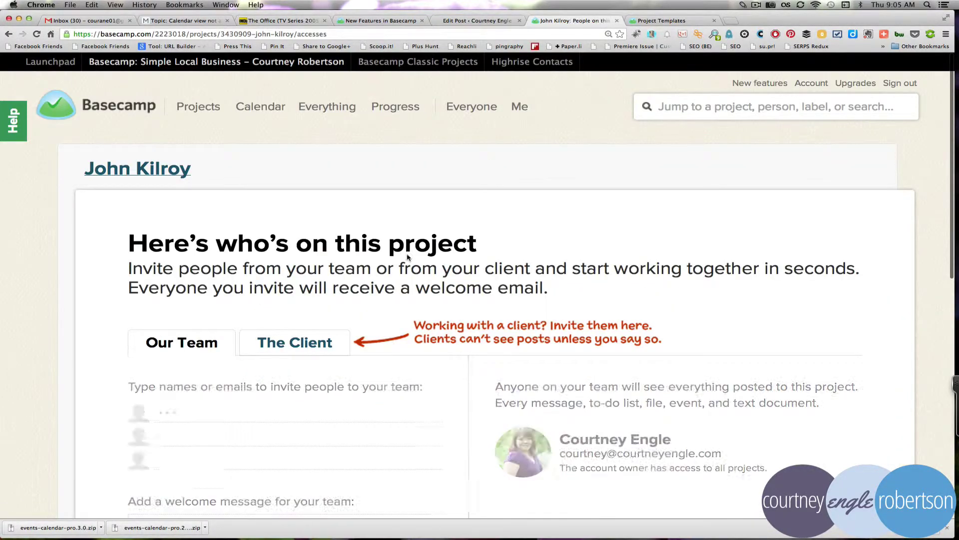
scroll(409, 258, "down", 3)
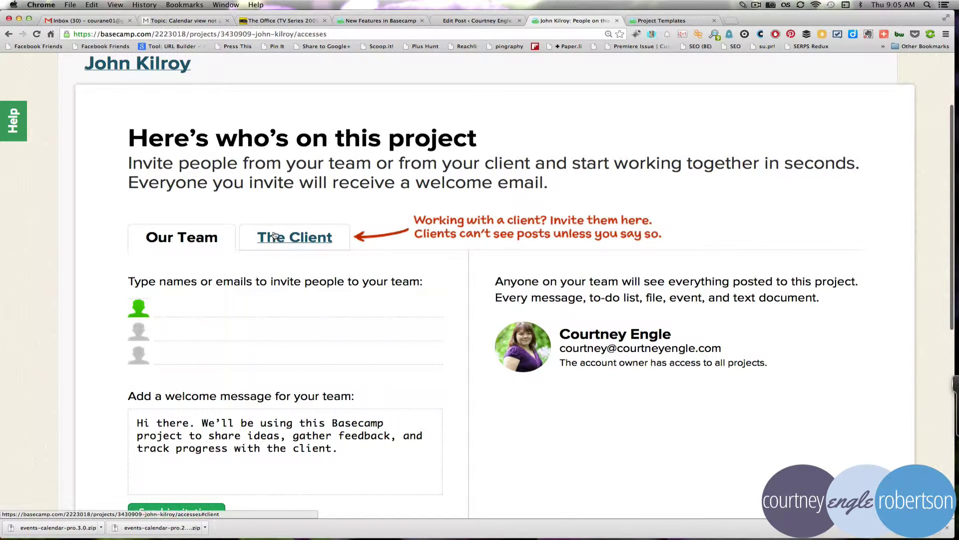
key("ctrl+grave")
left_click_drag(238, 216, 346, 263)
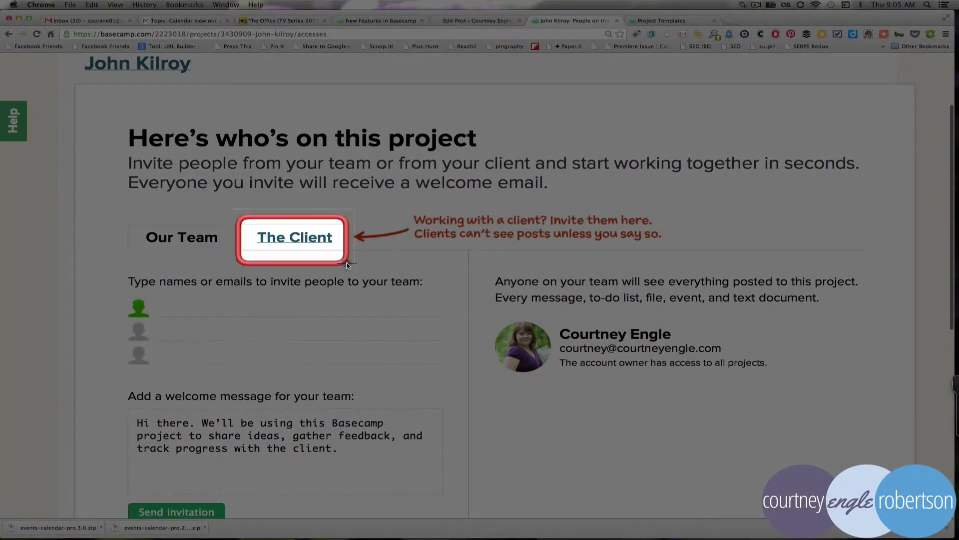
left_click(348, 265)
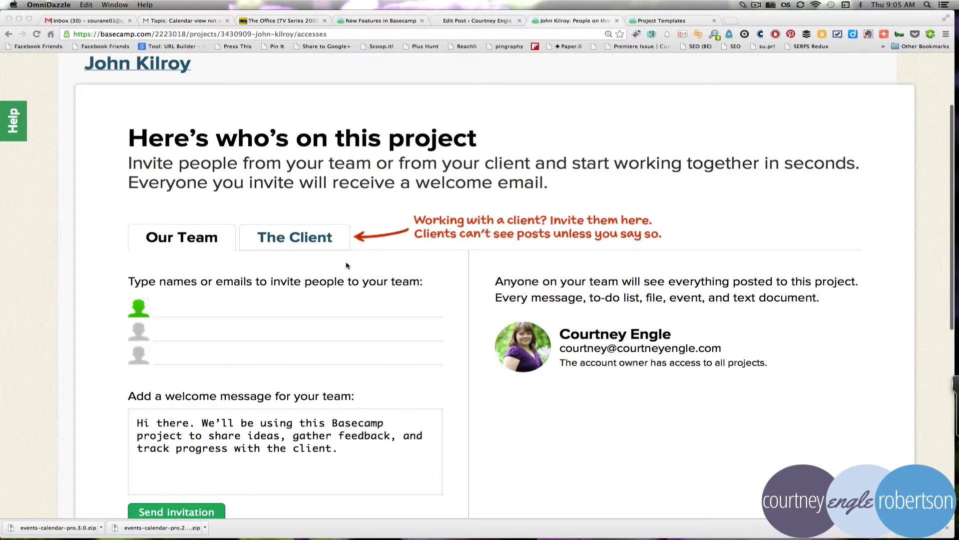
left_click(306, 238)
scroll(238, 338, "down", 3)
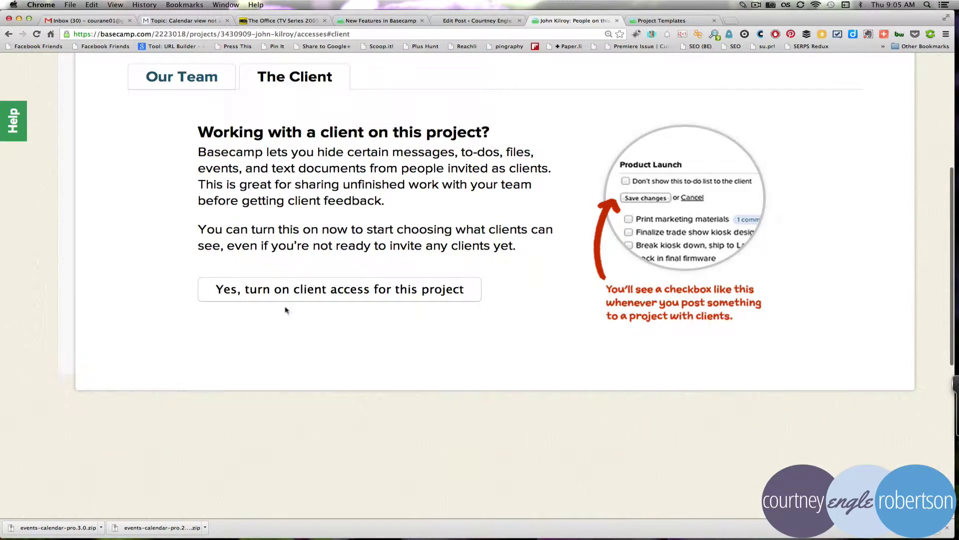
left_click(296, 291)
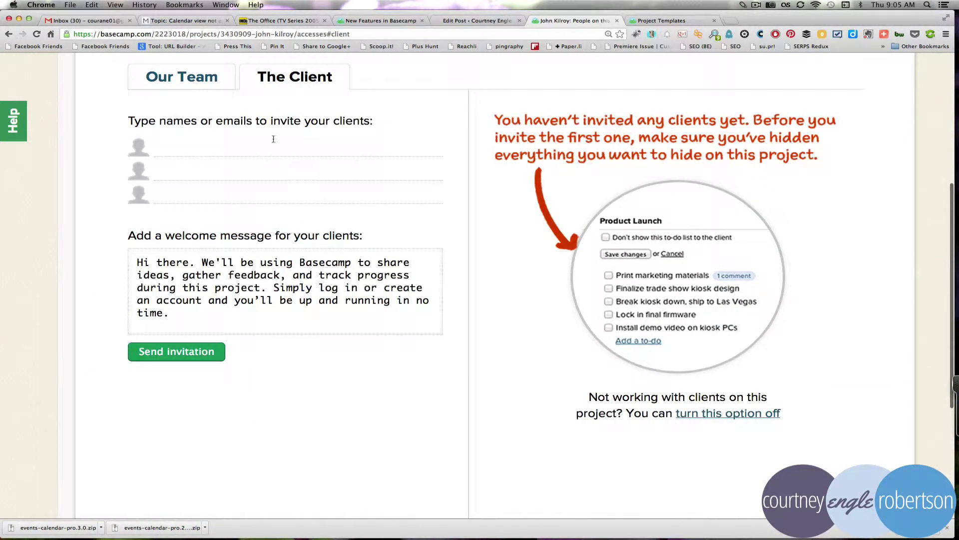
left_click(234, 144)
type("jkilo")
key("BackSpace")
scroll(292, 198, "up", 5)
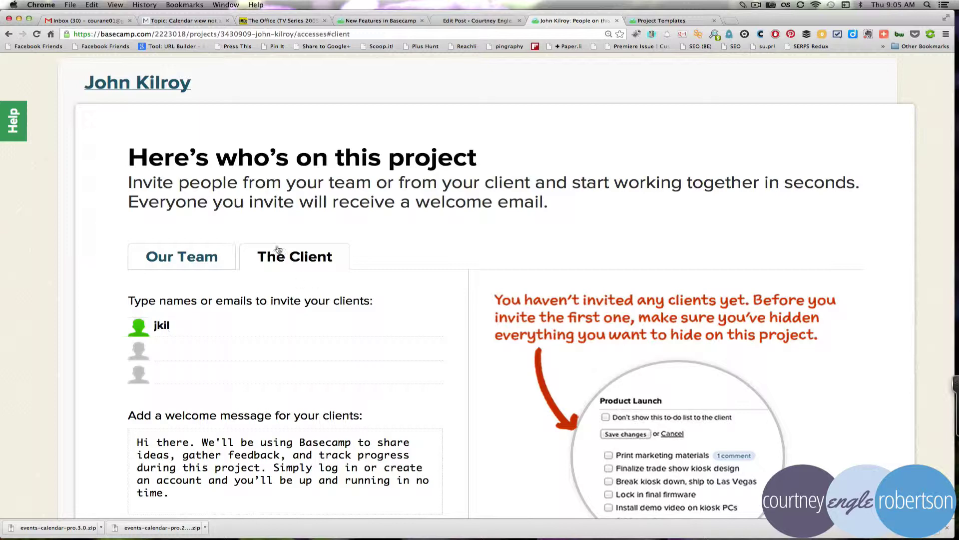
left_click(142, 88)
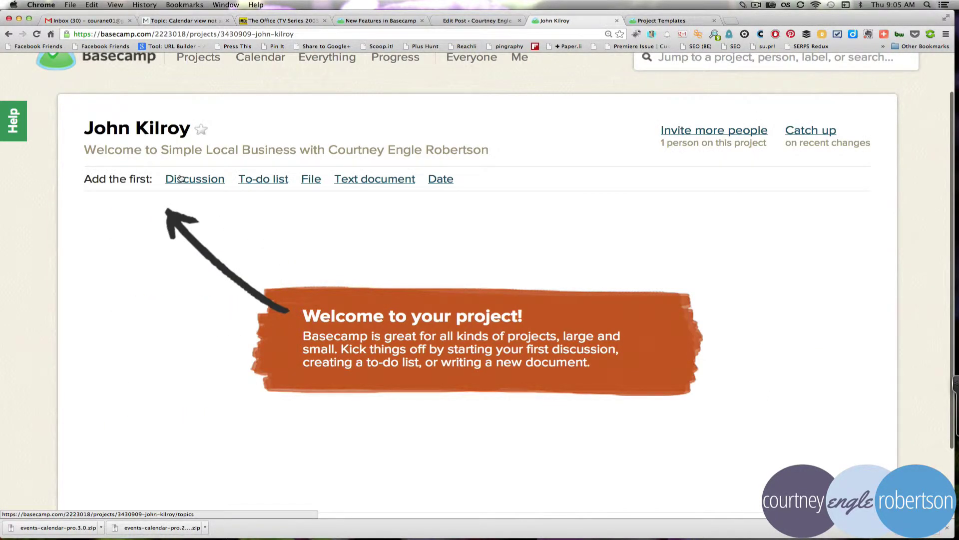
Step: Start the project's first discussion message and scroll through the new-message form
key("ctrl+alt+d")
left_click_drag(161, 166, 527, 205)
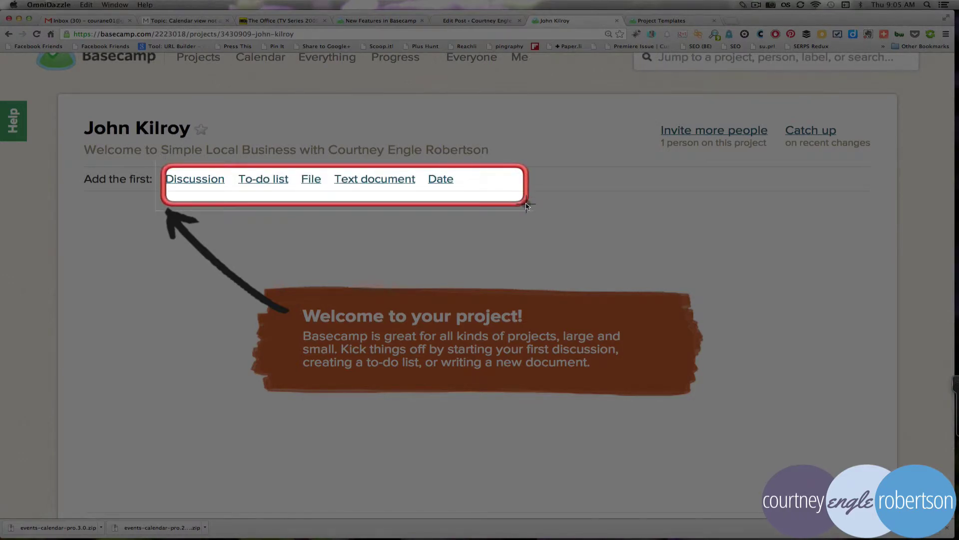
key("Escape")
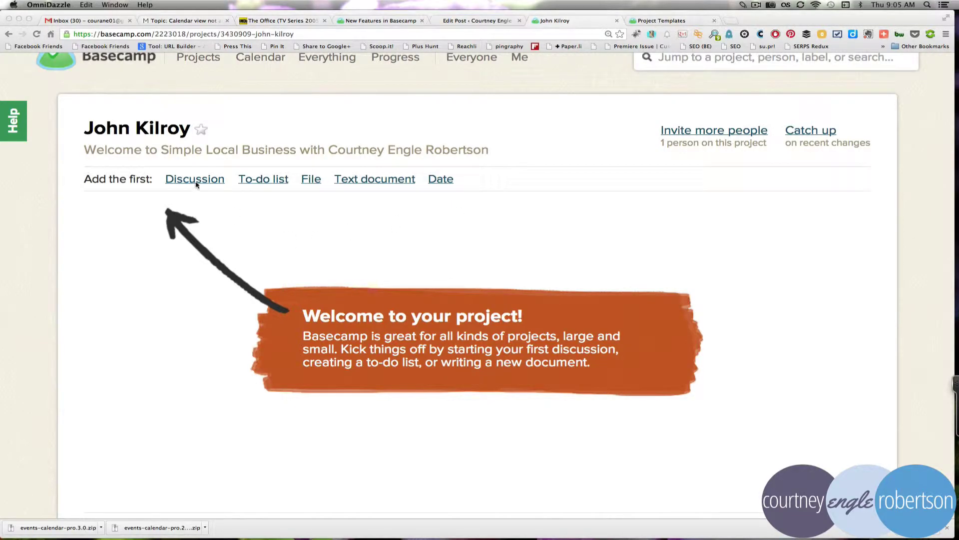
left_click(194, 183)
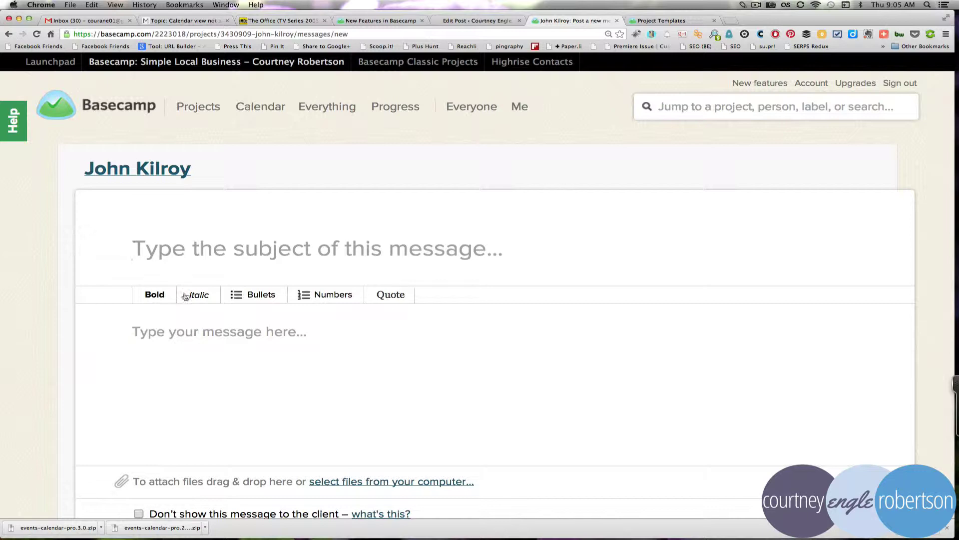
scroll(311, 360, "down", 3)
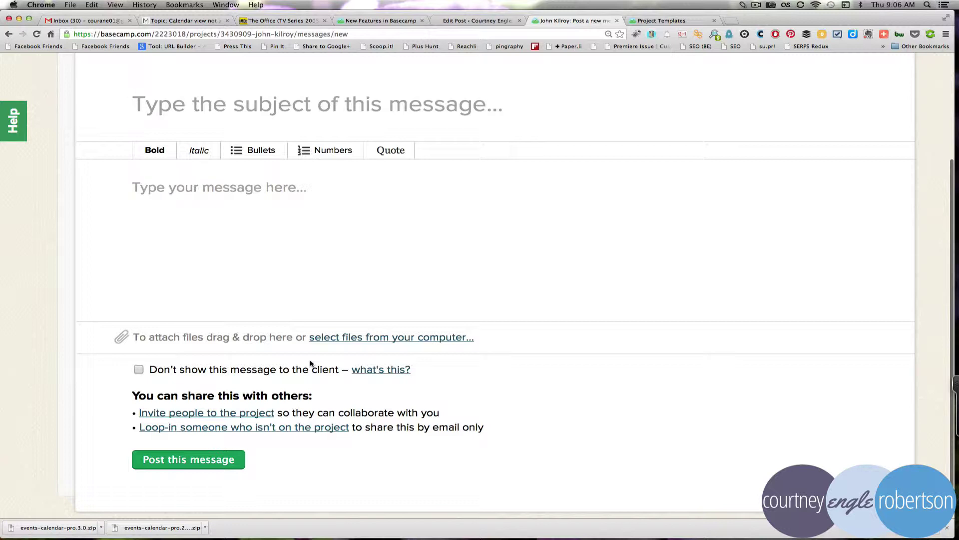
scroll(311, 364, "down", 2)
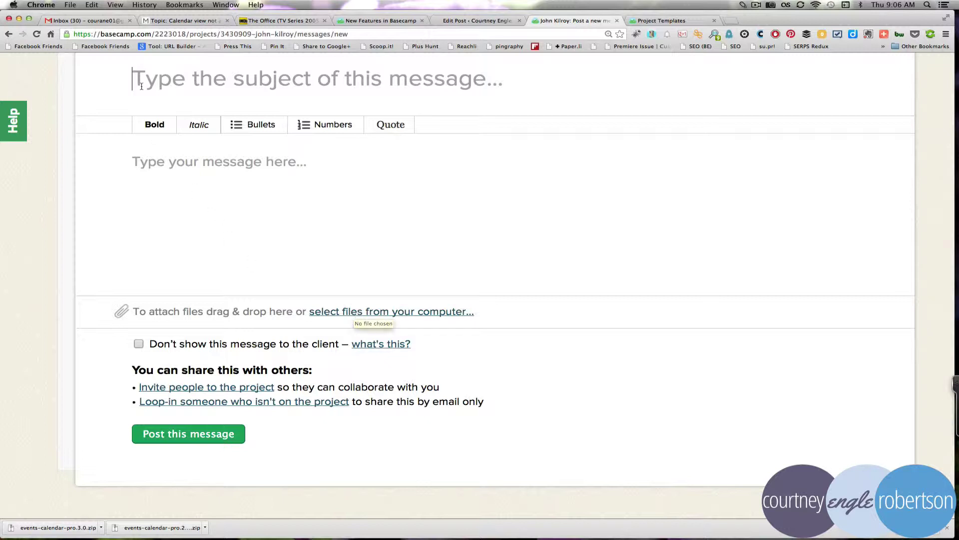
left_click(9, 34)
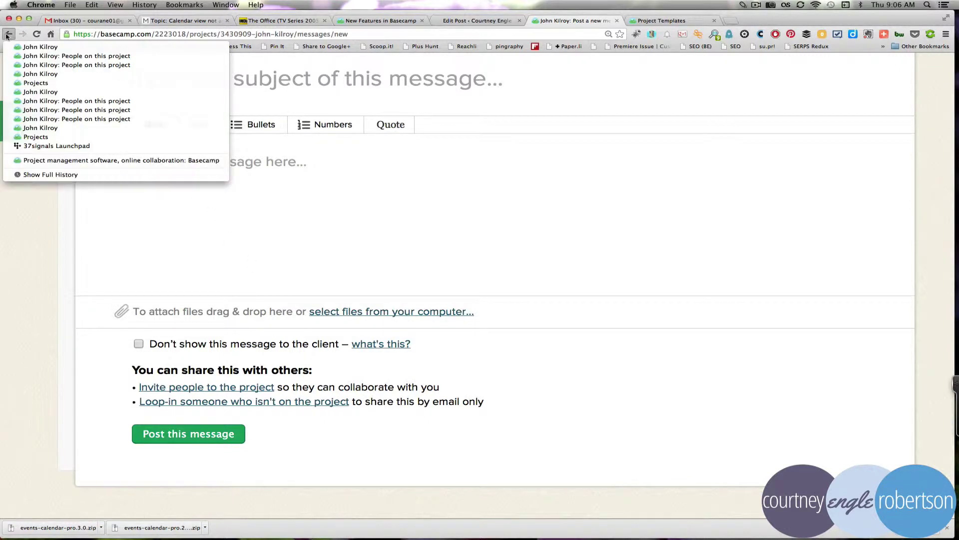
left_click(338, 199)
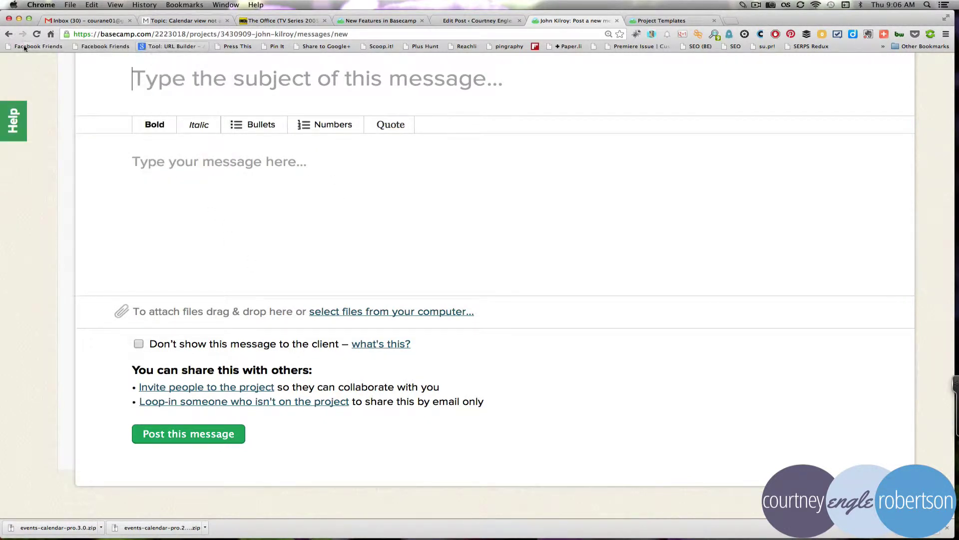
left_click(9, 35)
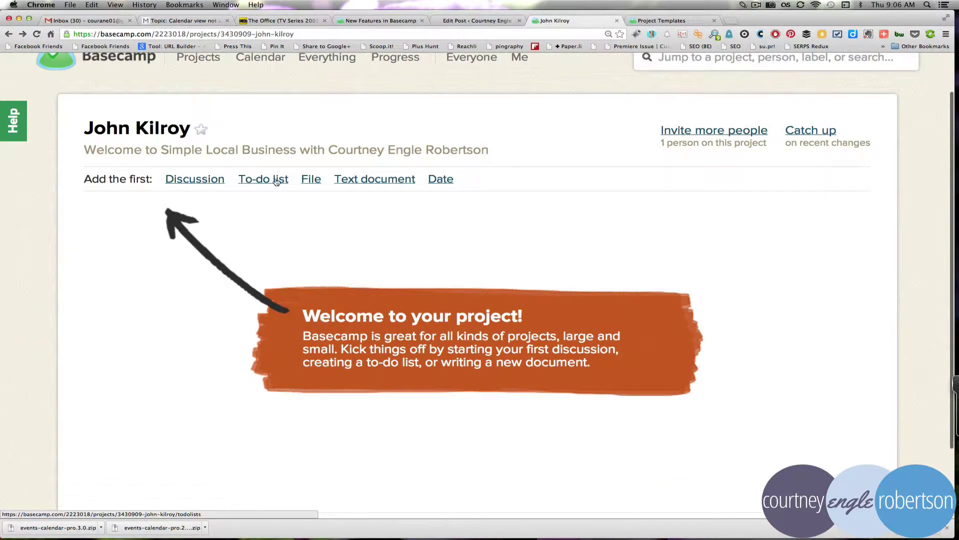
Step: Create and save a 'Mobile access' to-do list marked hidden from the client
left_click(275, 181)
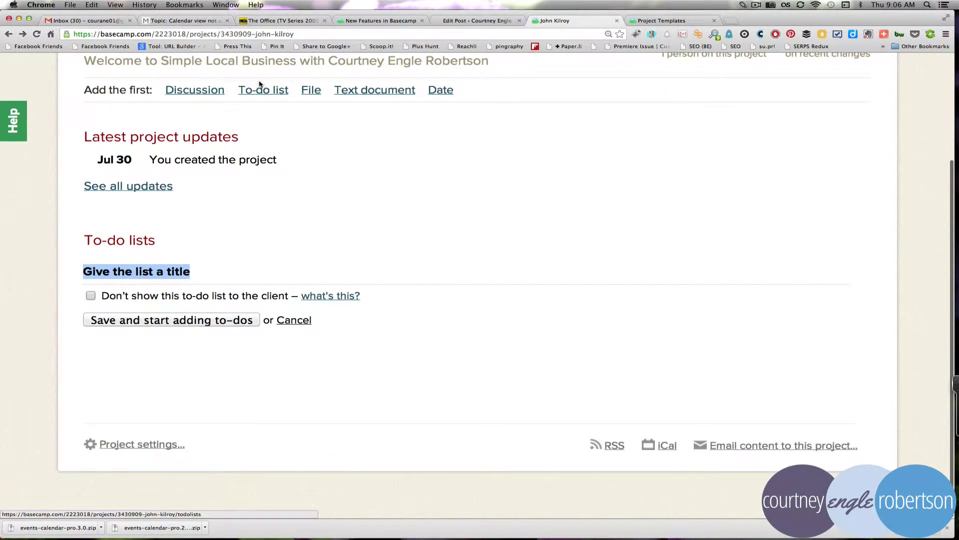
key("ctrl+grave")
left_click_drag(235, 78, 302, 110)
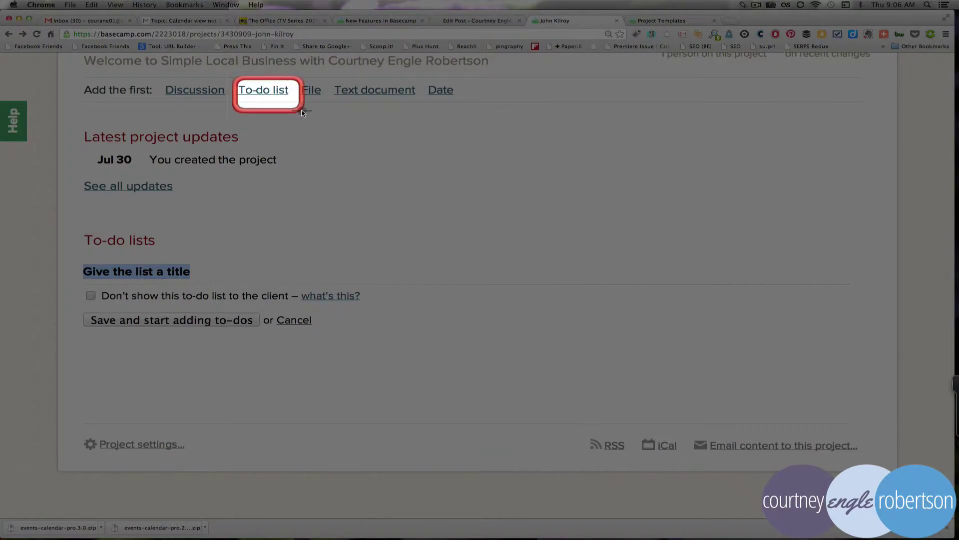
key("ctrl+grave")
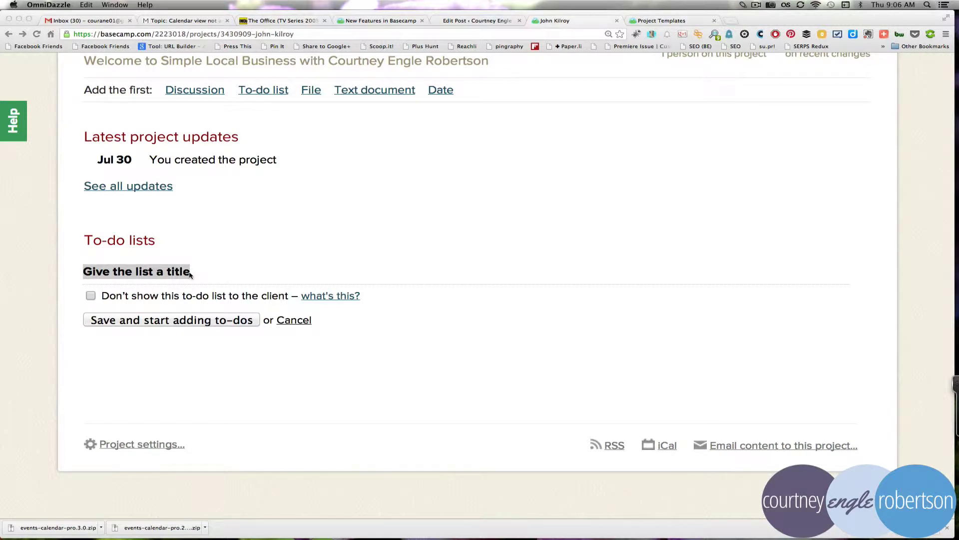
left_click(123, 264)
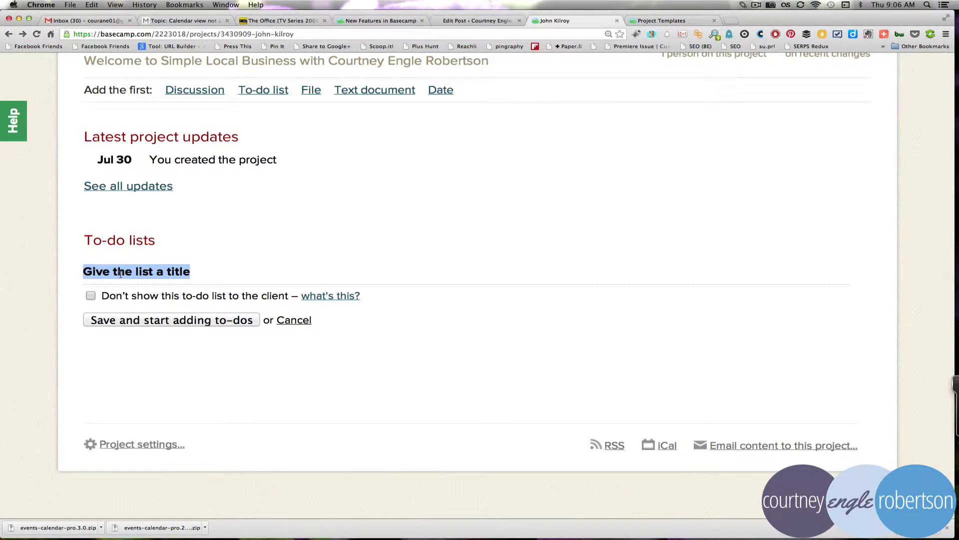
type("Mobi")
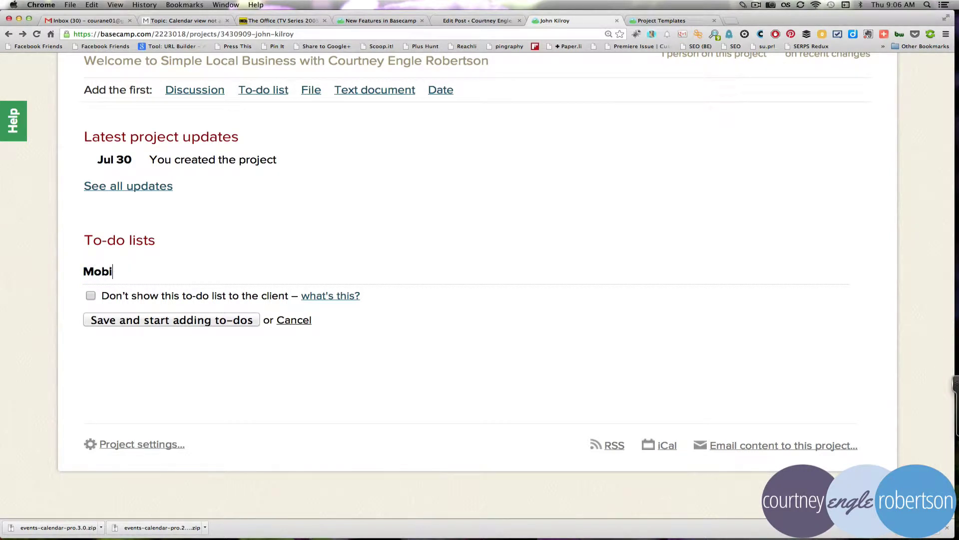
type("le access")
left_click(91, 295)
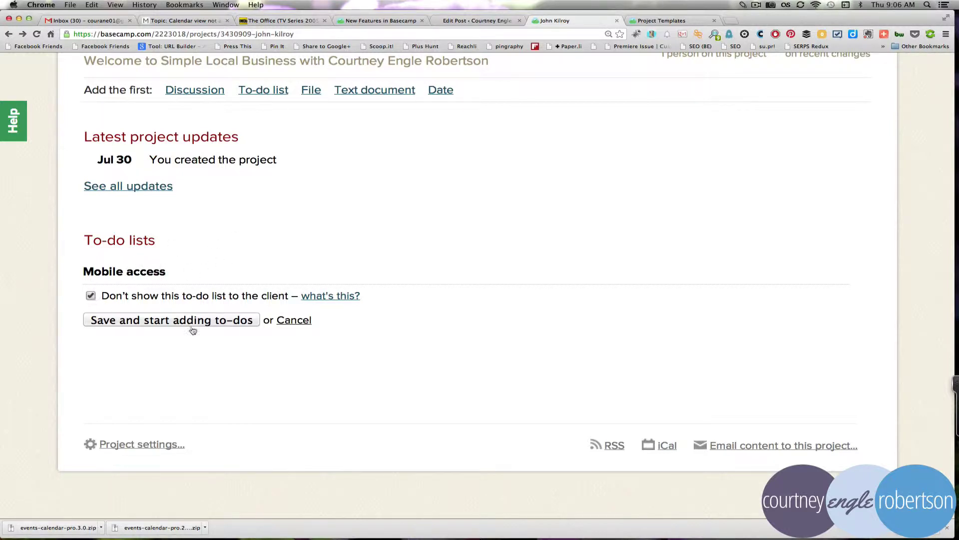
left_click(152, 321)
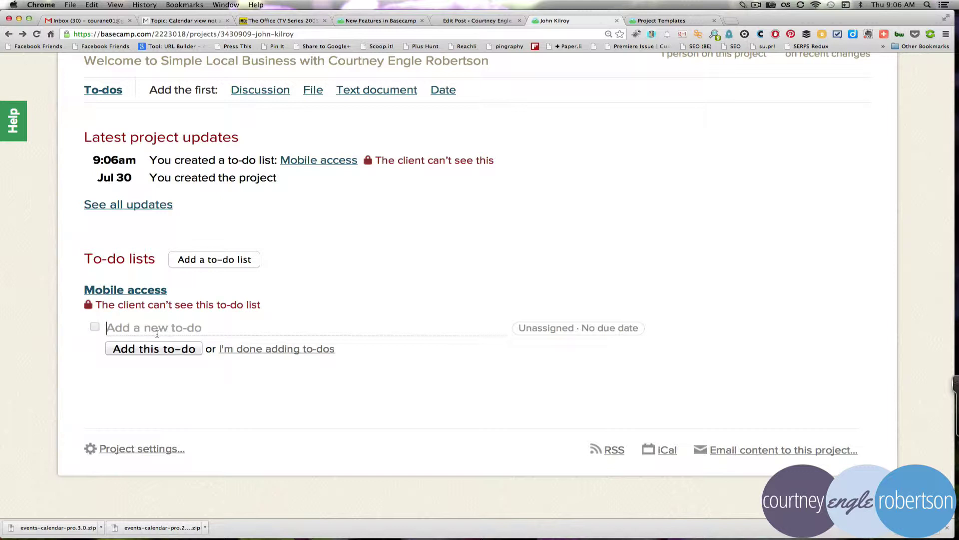
Step: Draft the to-do 'Create a responsive theme for website' for Me, due August 3, then start another list
type("Create a respo")
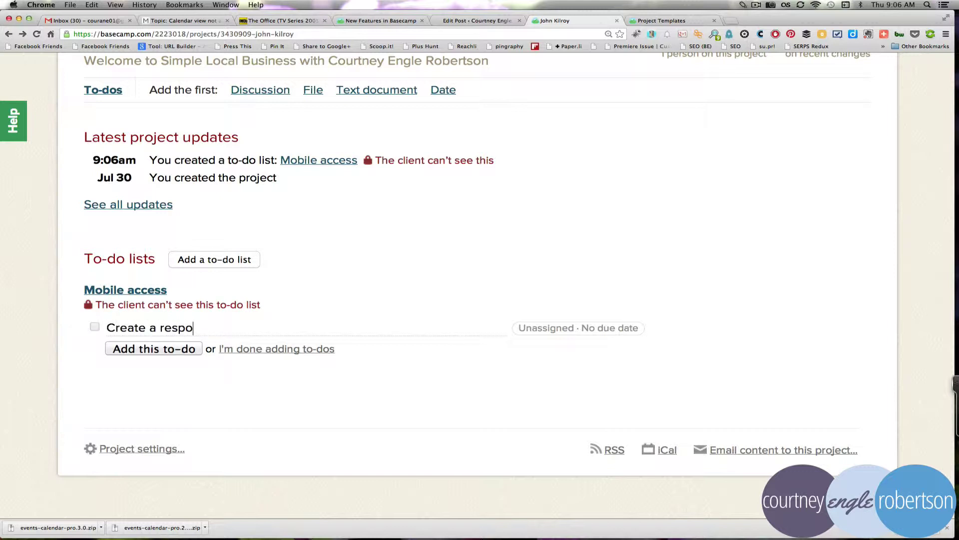
type("nsive theme for ")
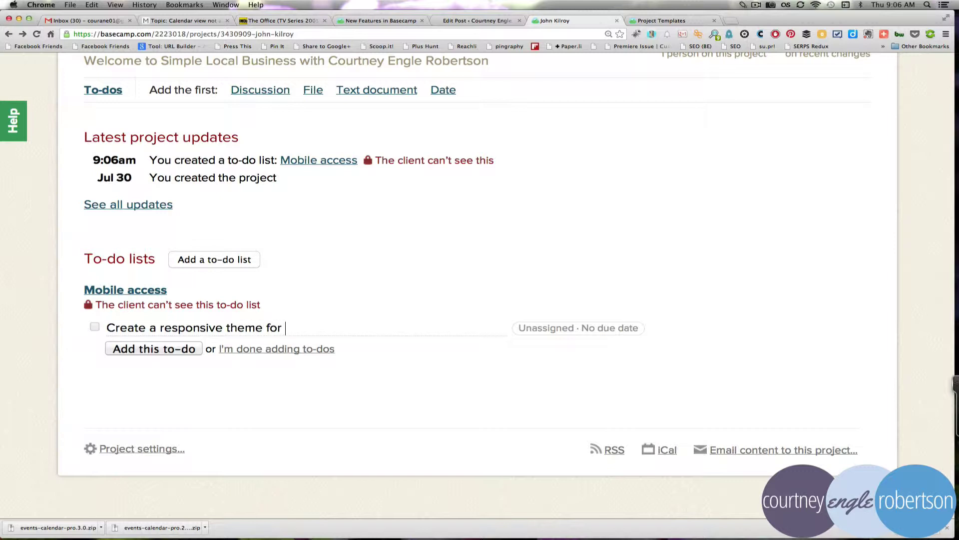
type("website")
left_click(550, 333)
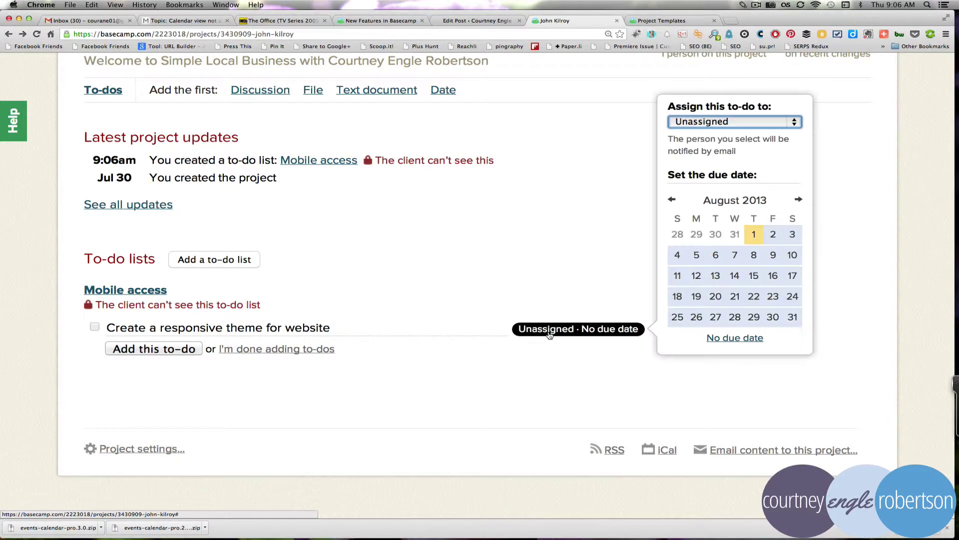
left_click(781, 122)
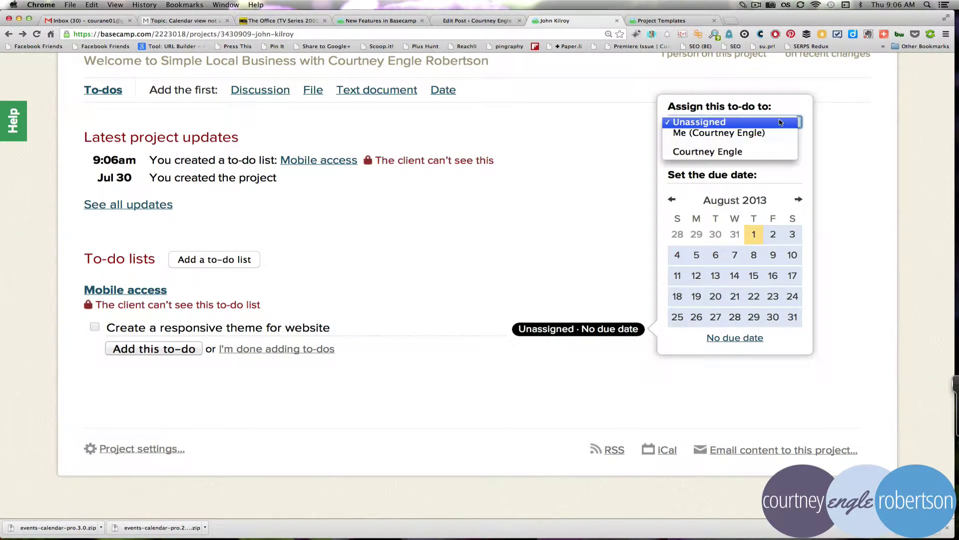
left_click(745, 136)
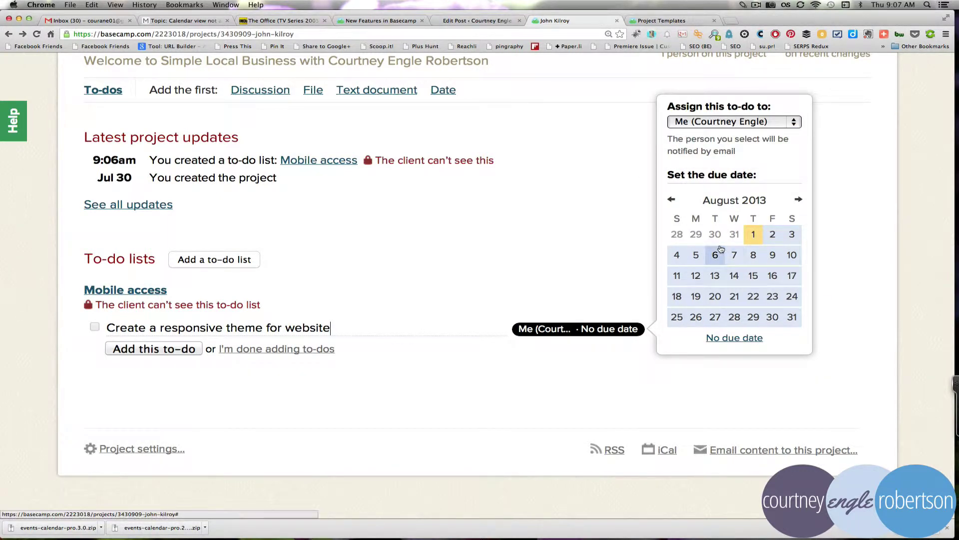
left_click(786, 236)
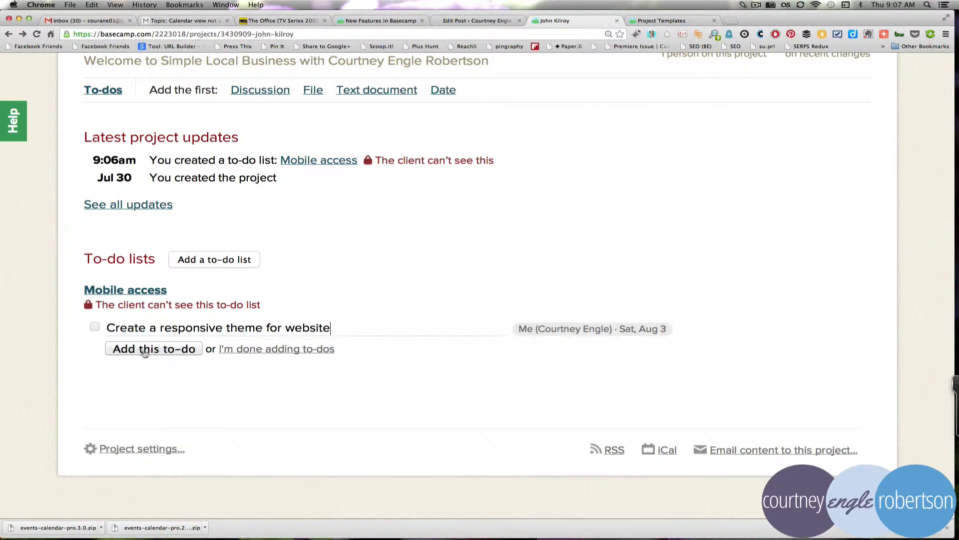
left_click(251, 348)
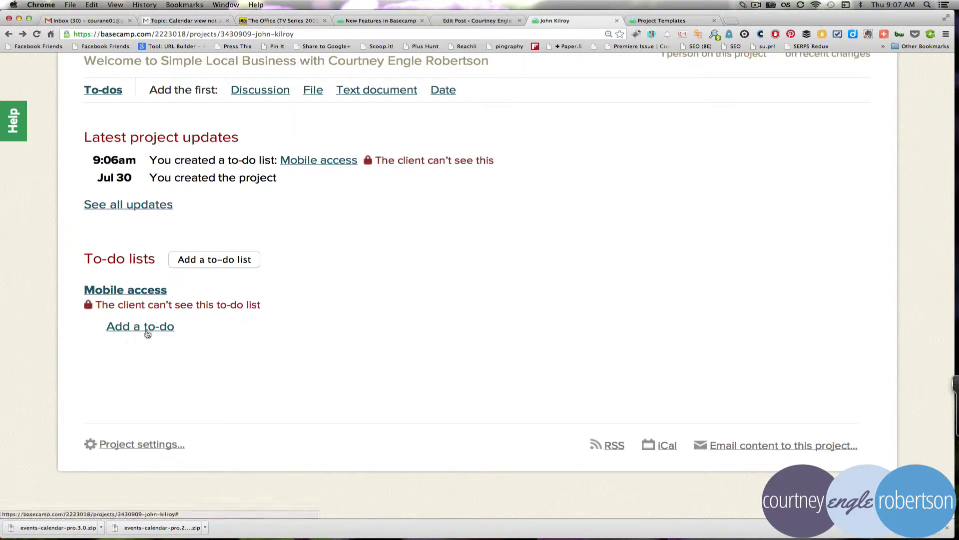
left_click(183, 260)
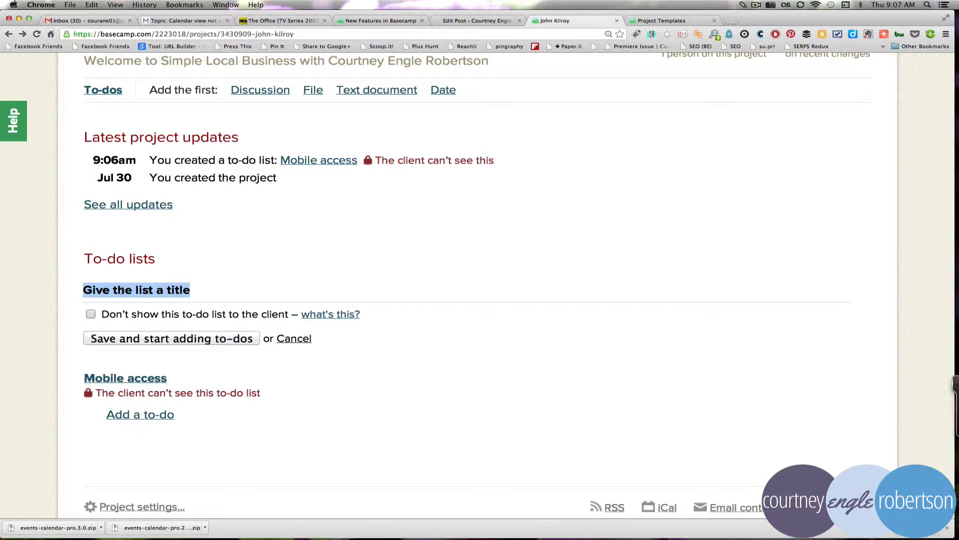
Step: Title the new to-do list 'Collect info' and save it
type("Collect inv")
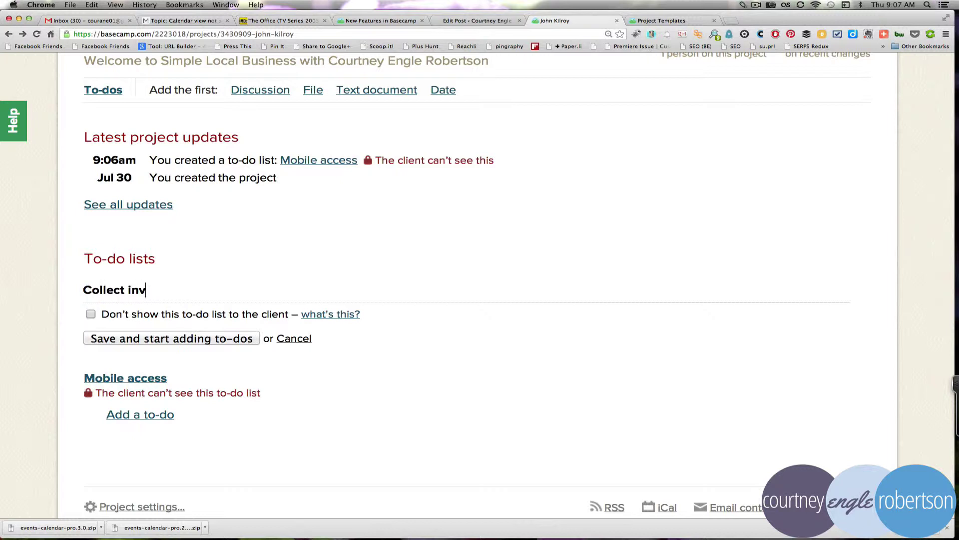
key("BackSpace")
type("fo")
left_click(220, 344)
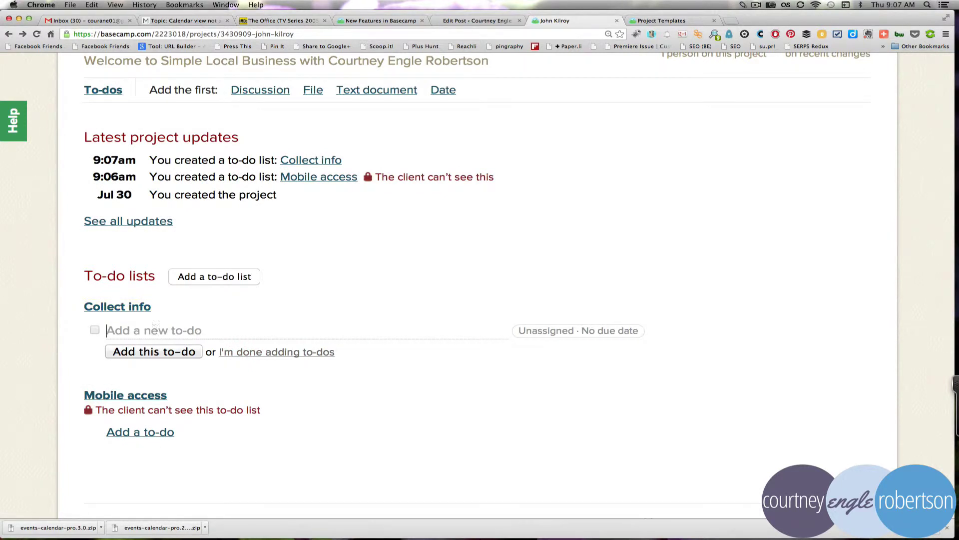
Step: Add the unassigned to-do 'Write an about page' with no due date to Collect info
type("Write an about")
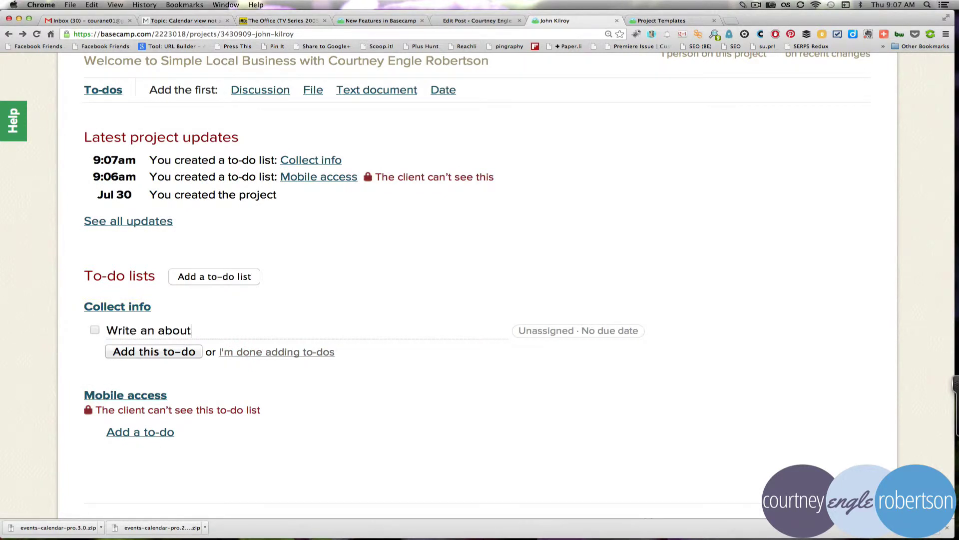
type(" page")
left_click(599, 333)
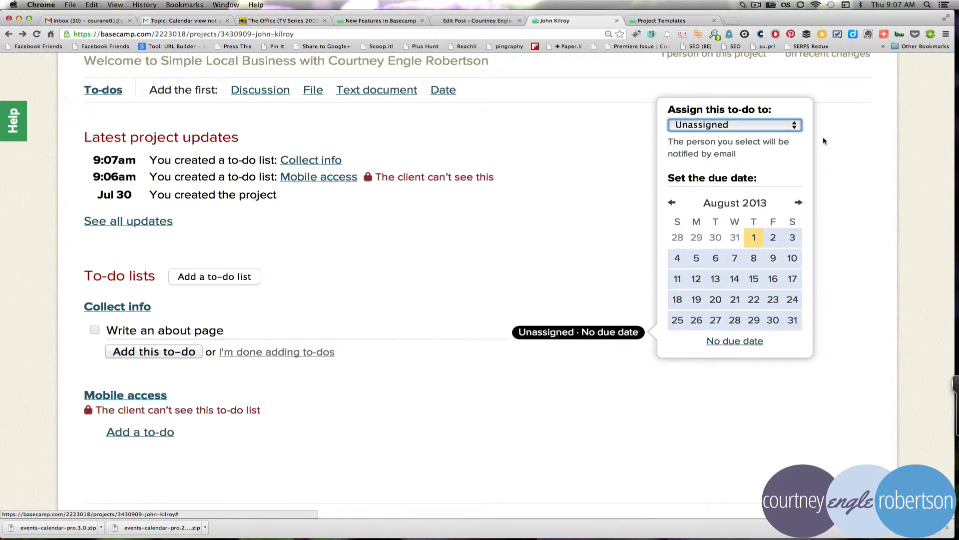
left_click(772, 125)
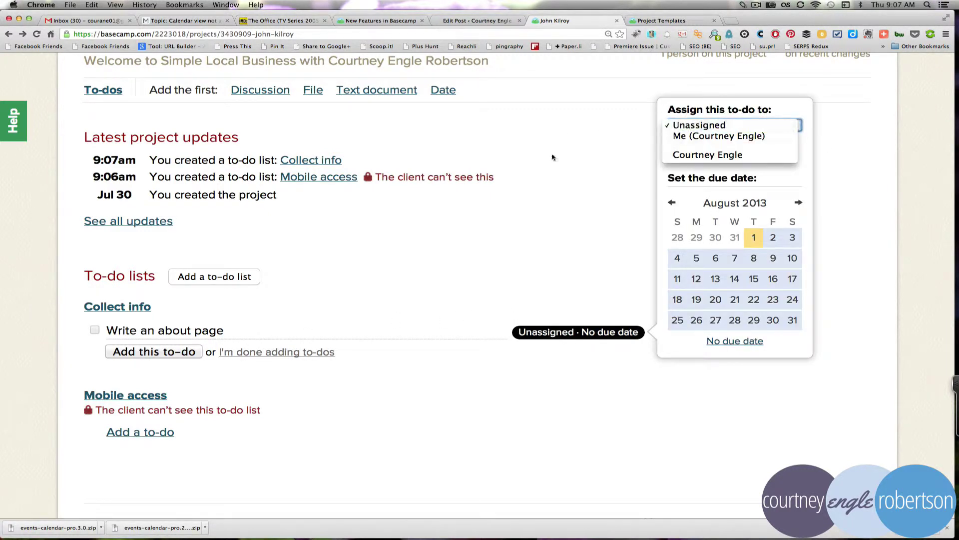
left_click(549, 259)
left_click(547, 258)
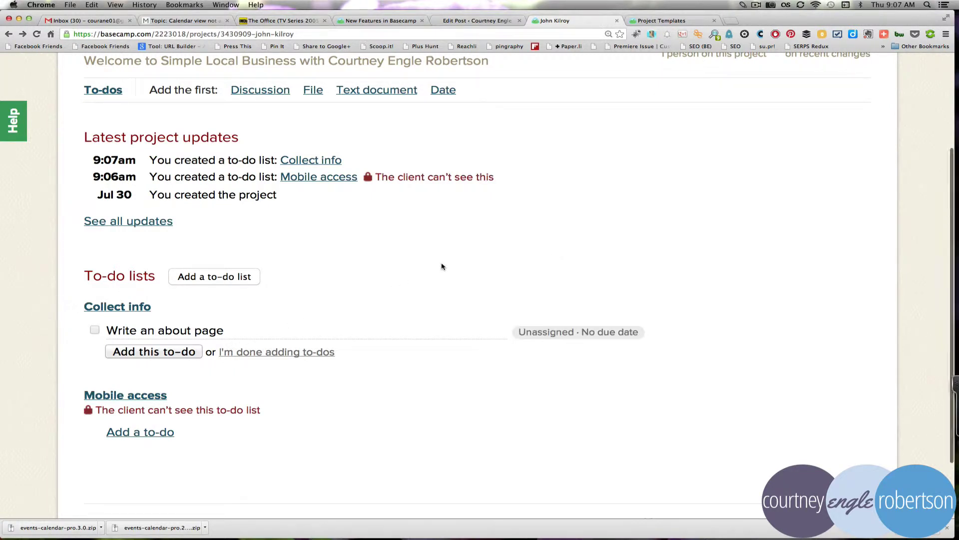
left_click(173, 352)
scroll(241, 350, "up", 3)
scroll(241, 350, "up", 1)
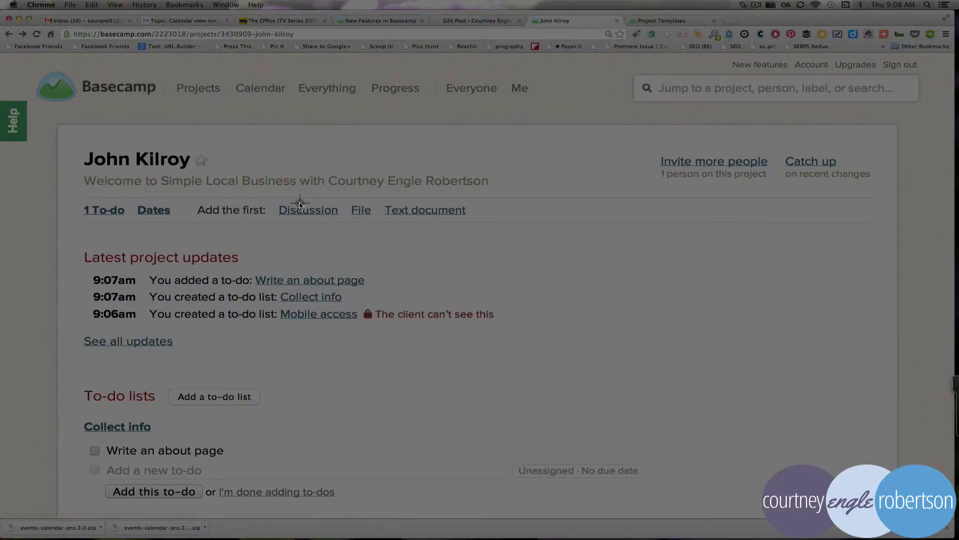
Step: Open a new discussion form from the project overview, then go back
left_click_drag(267, 195, 343, 237)
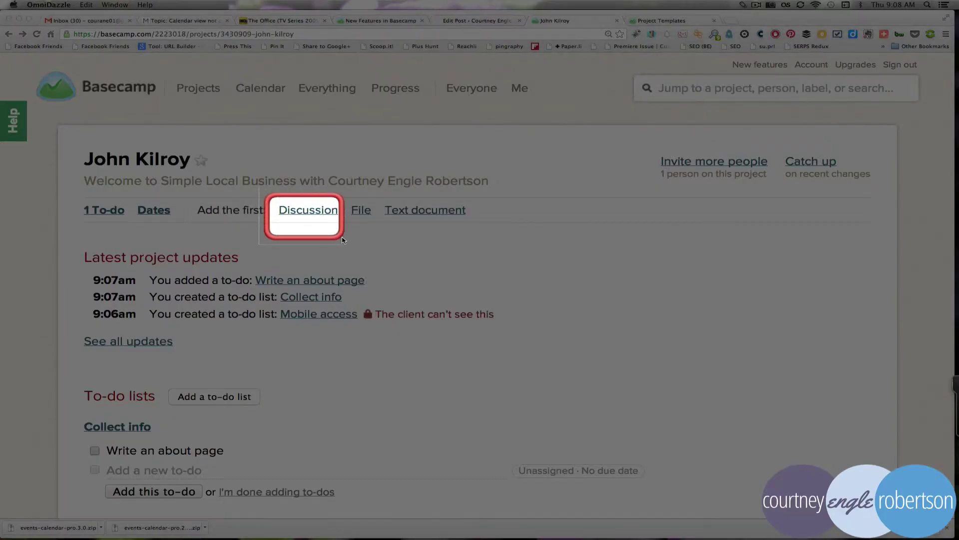
key("Escape")
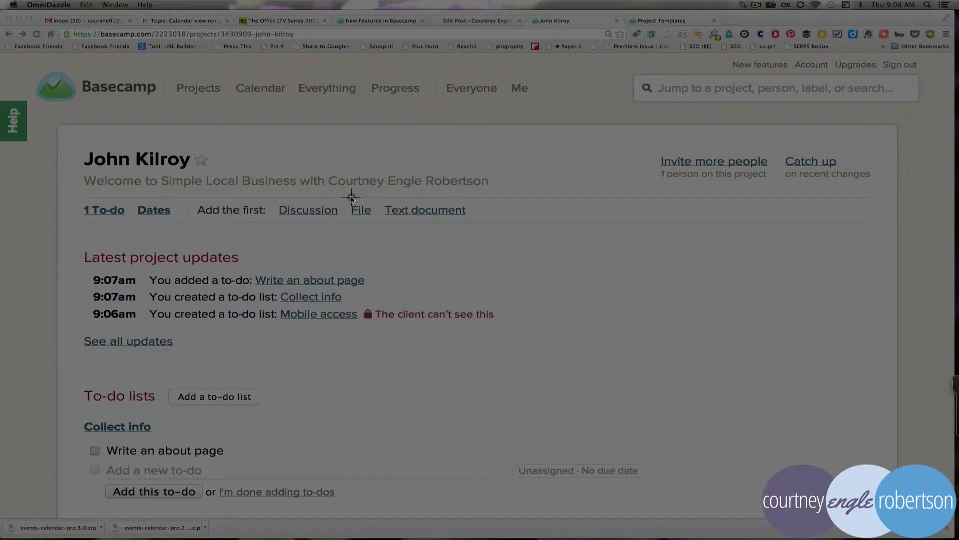
left_click_drag(335, 193, 385, 232)
key("Escape")
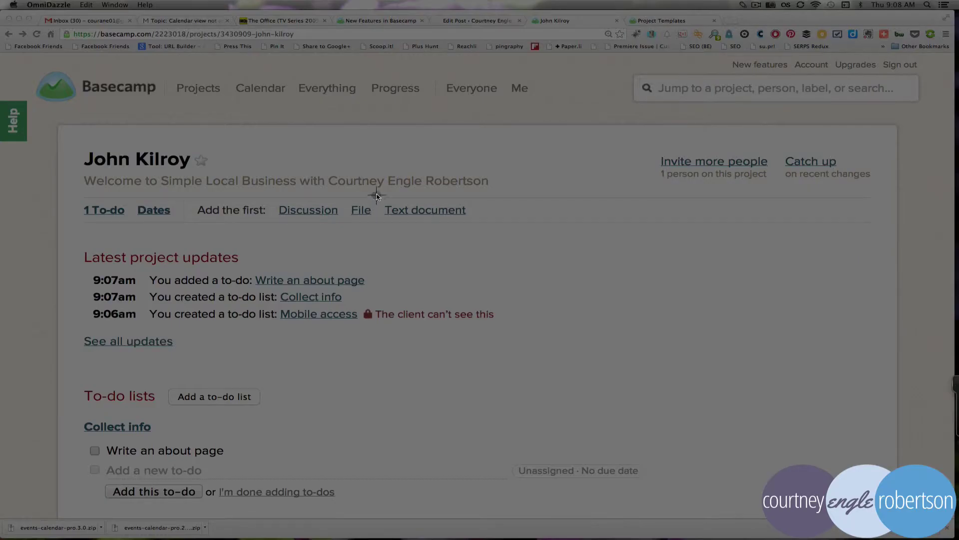
left_click_drag(373, 186, 498, 235)
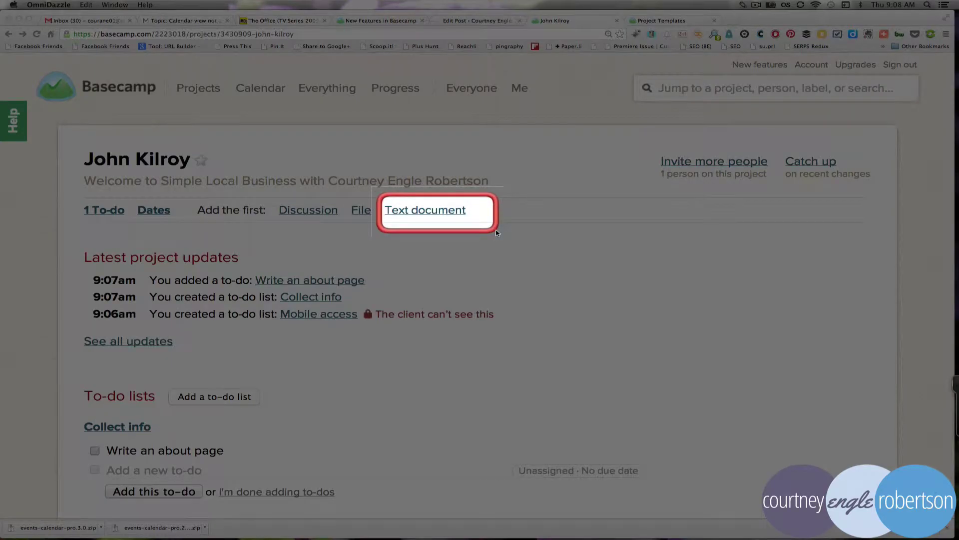
key("Escape")
left_click(300, 211)
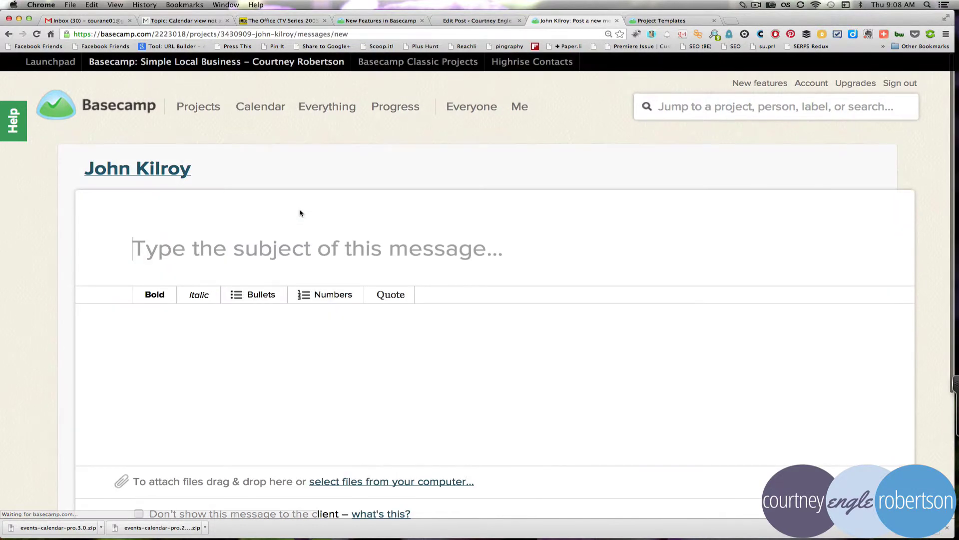
left_click(8, 33)
Step: Open the file upload form, then start a new text document instead
left_click(361, 210)
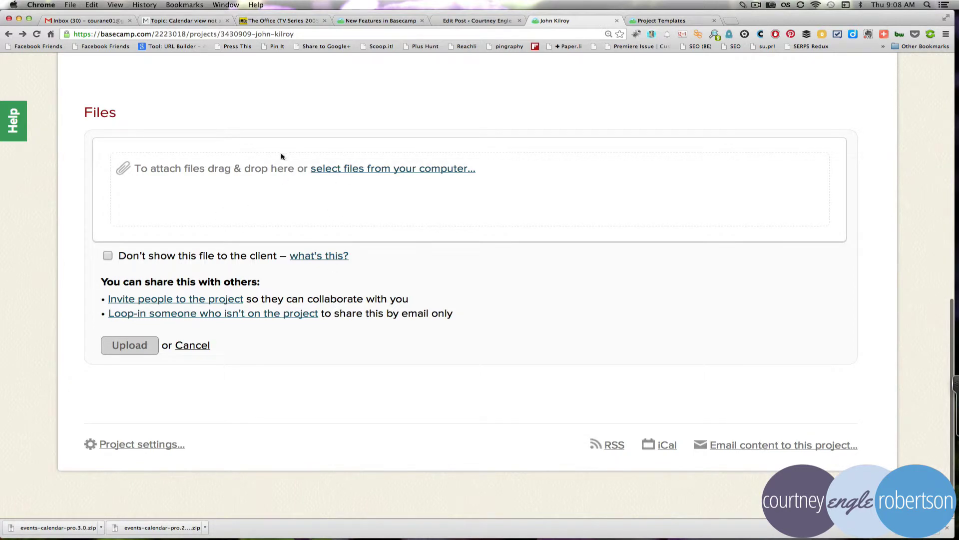
scroll(264, 186, "up", 5)
scroll(263, 187, "up", 6)
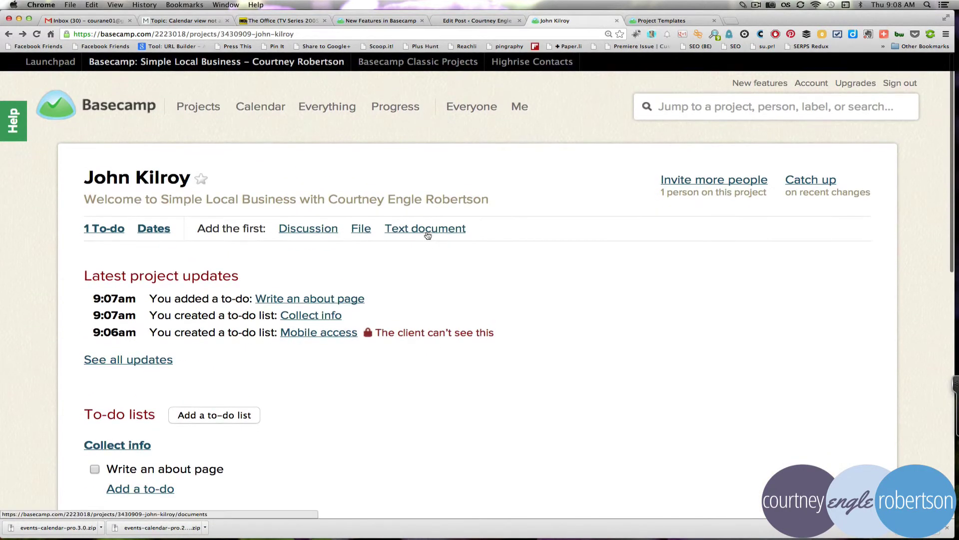
left_click(426, 230)
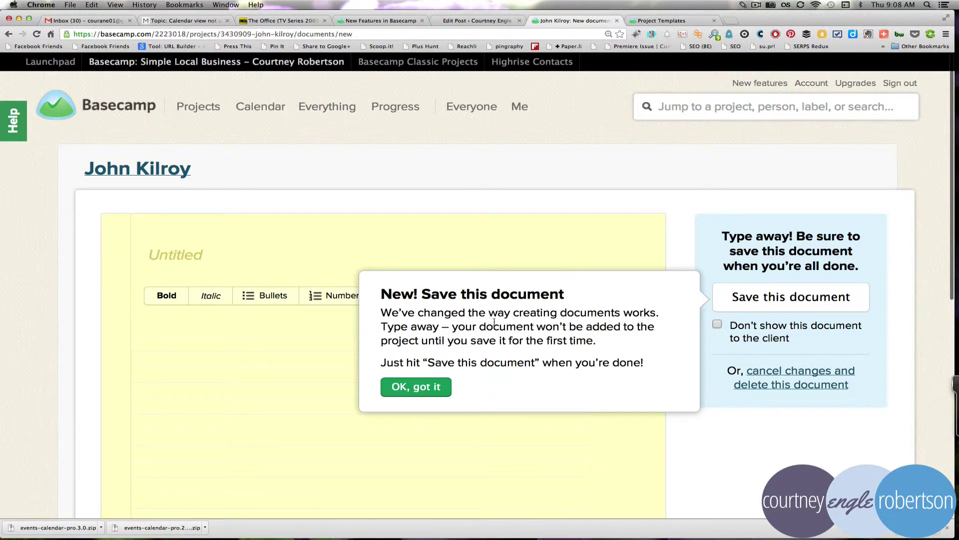
left_click(415, 387)
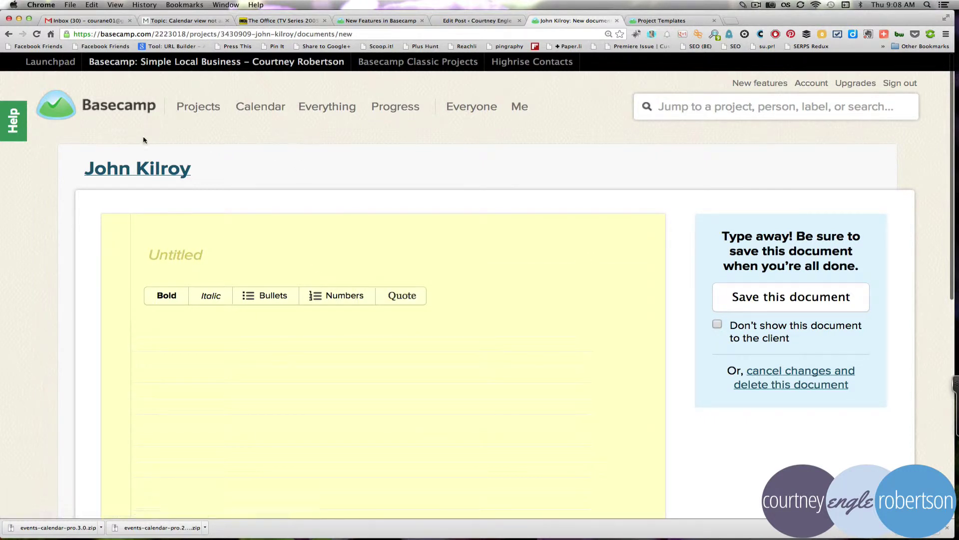
left_click(132, 169)
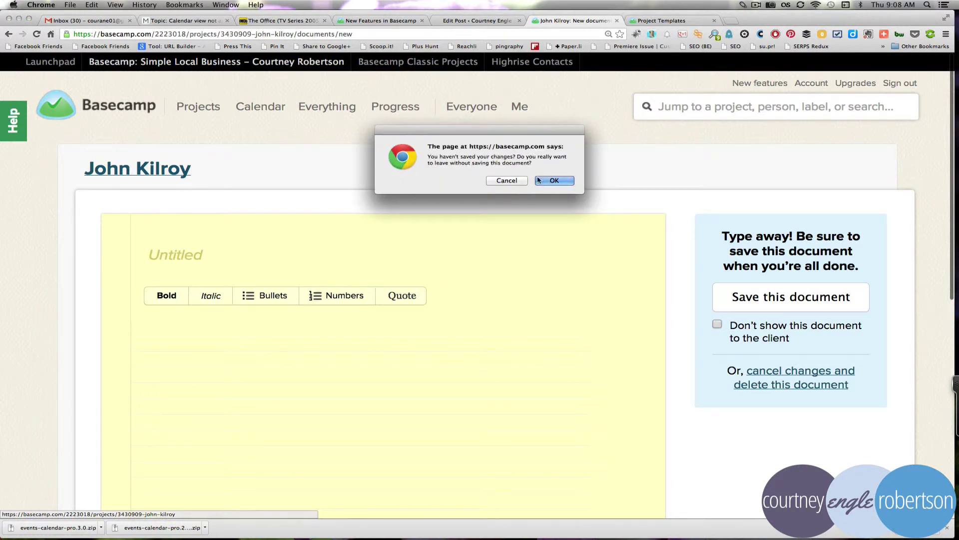
left_click(538, 180)
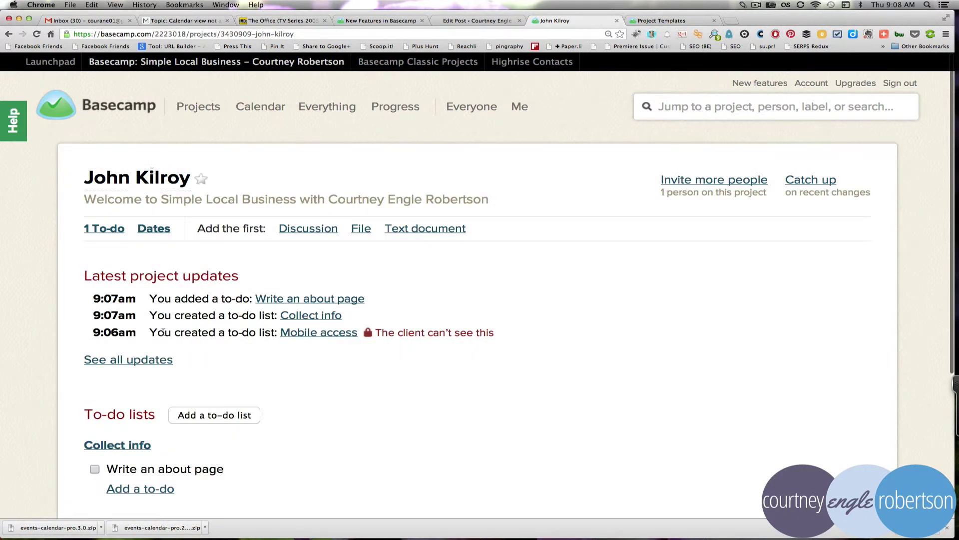
scroll(156, 345, "down", 5)
scroll(157, 344, "down", 1)
scroll(156, 344, "up", 4)
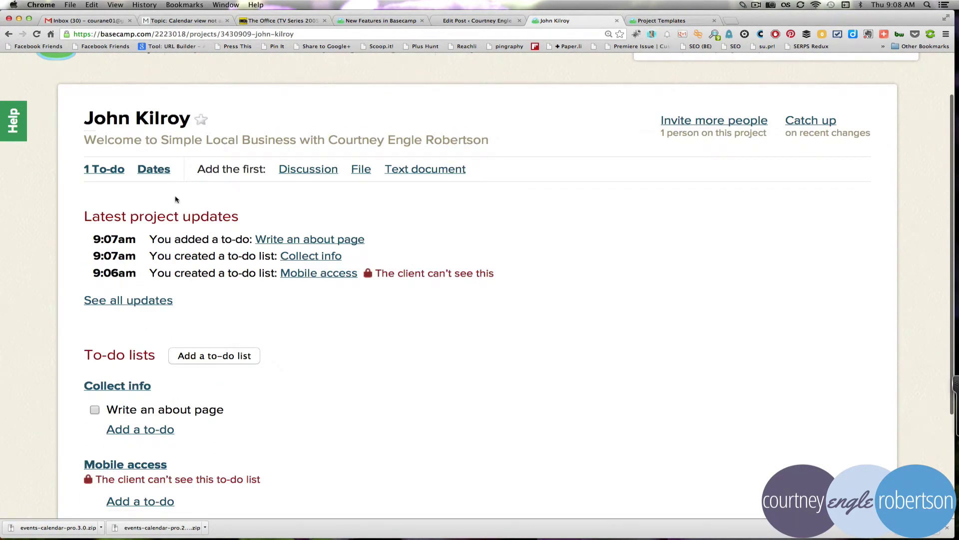
scroll(176, 200, "down", 1)
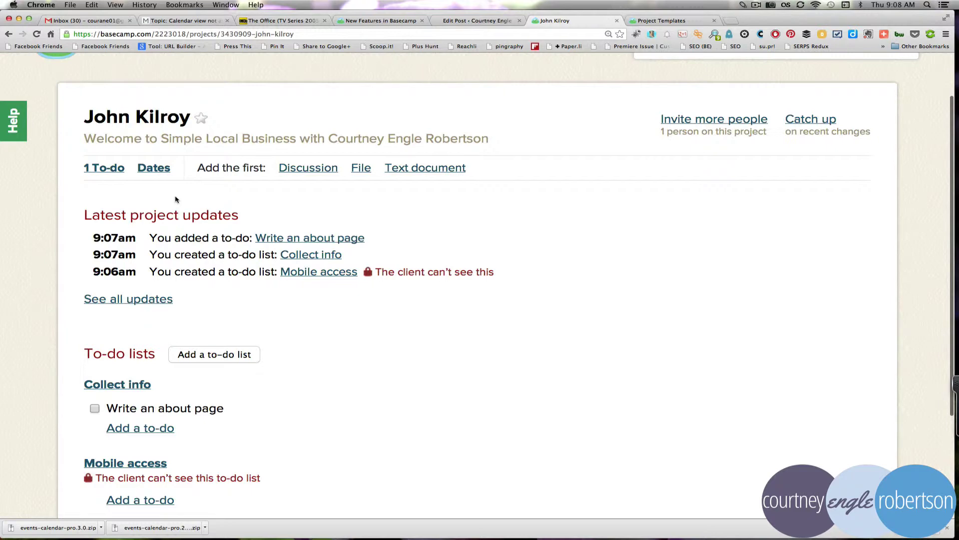
scroll(175, 200, "down", 5)
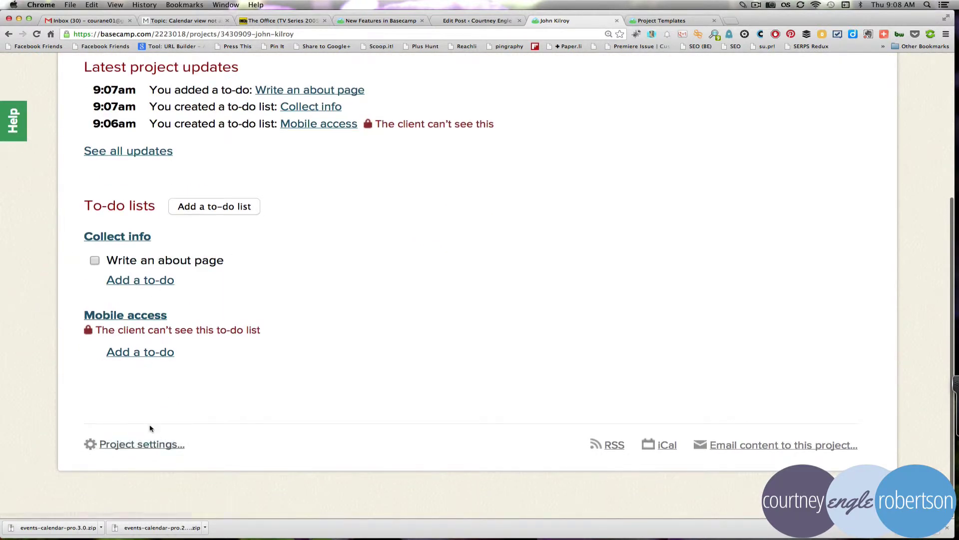
scroll(198, 421, "up", 4)
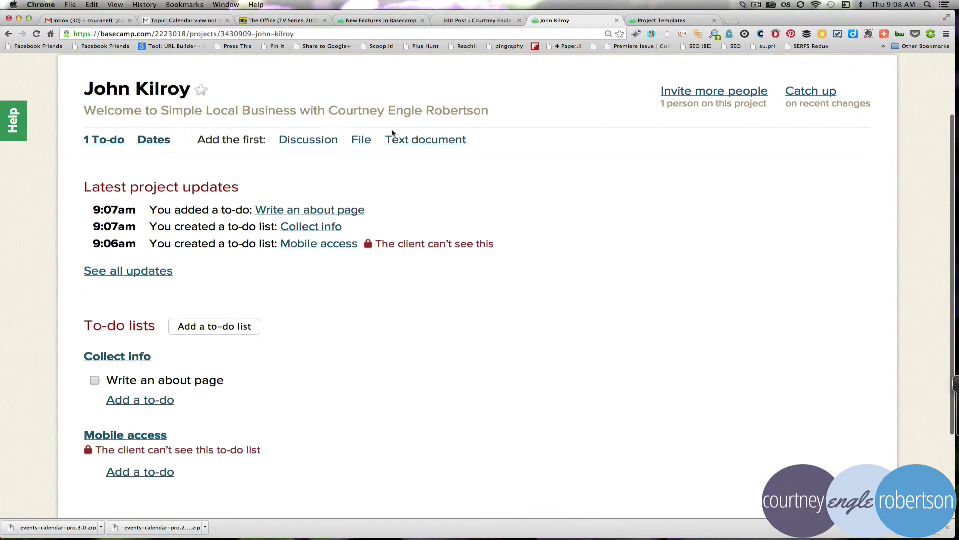
Step: Open the project's Dates section and start a new event
left_click(162, 144)
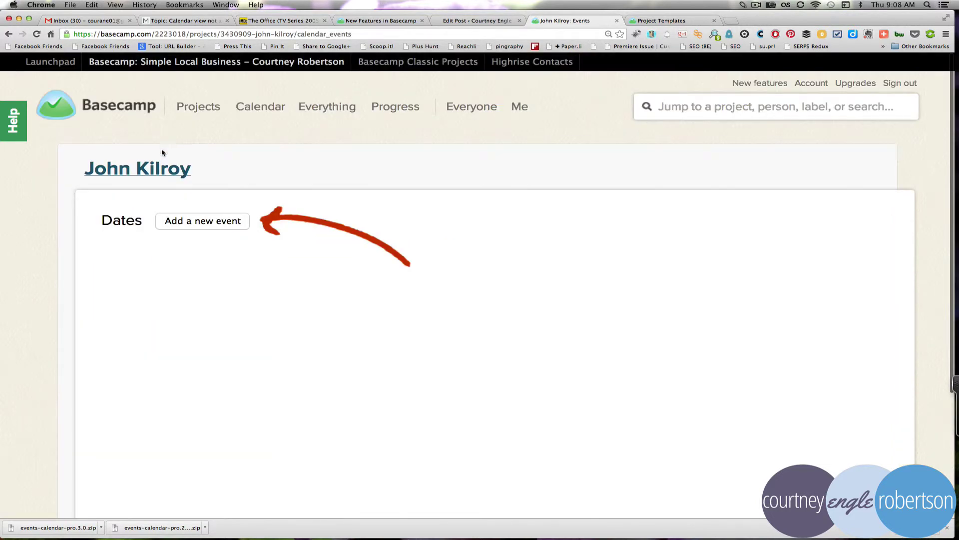
left_click(207, 221)
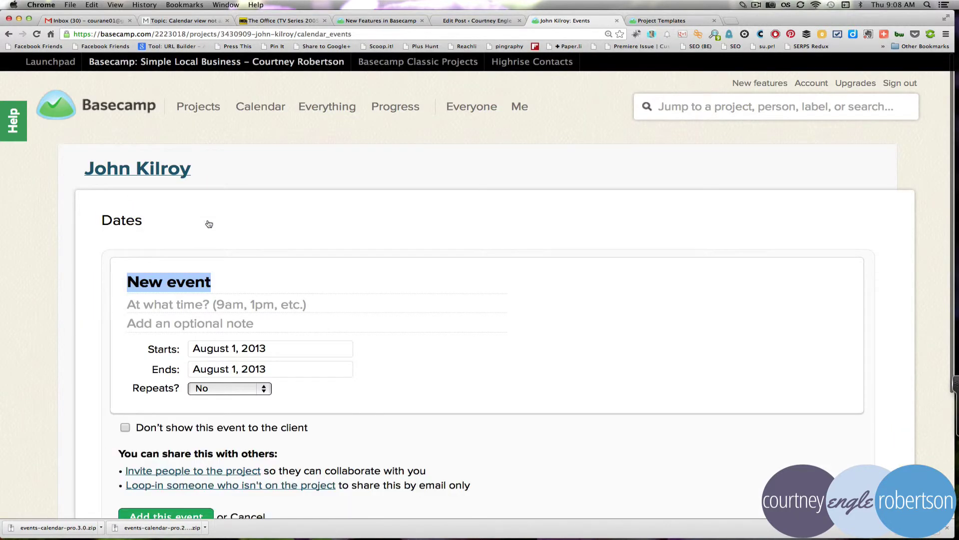
scroll(306, 367, "down", 4)
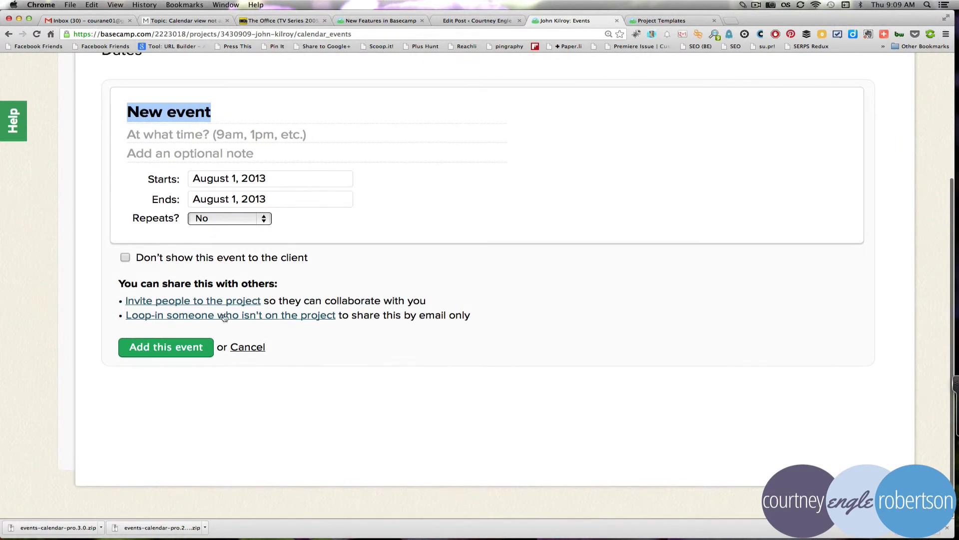
scroll(295, 207, "up", 4)
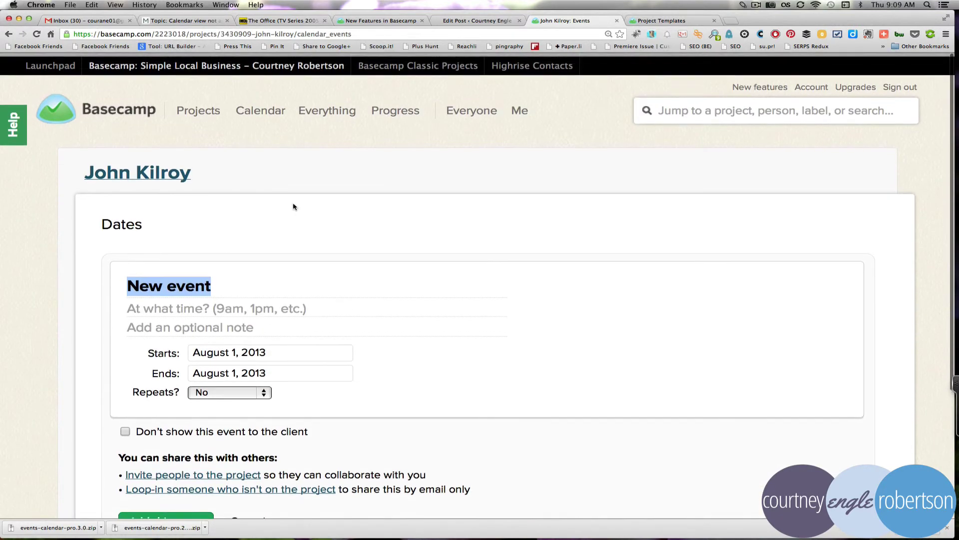
scroll(167, 300, "down", 4)
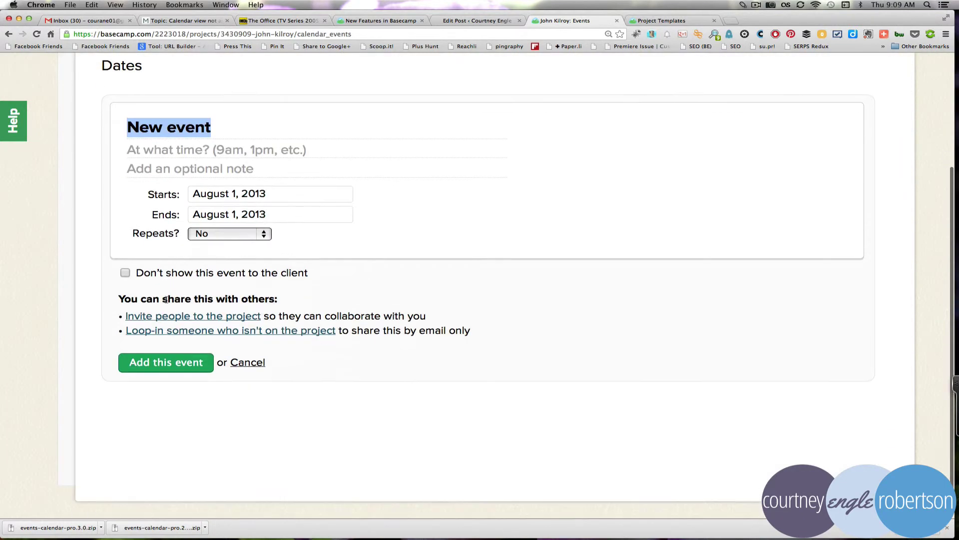
Step: Set the event to August 2, 2013, repeating every week for 2 weeks
left_click(218, 235)
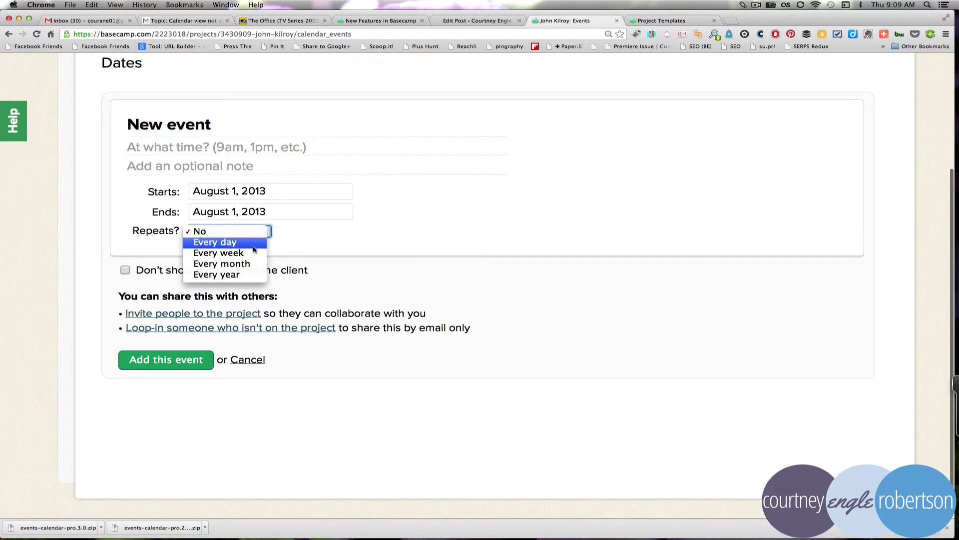
left_click(243, 253)
left_click(265, 191)
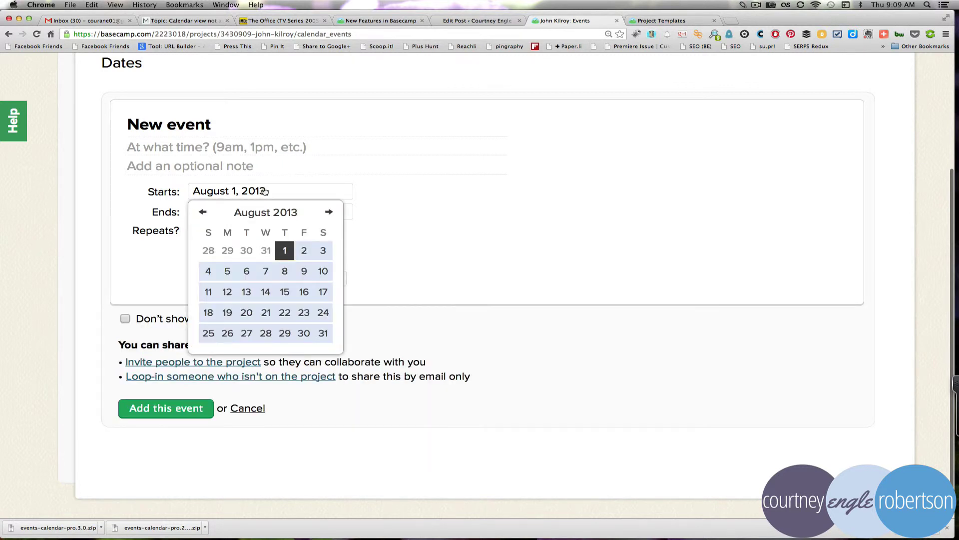
left_click(303, 249)
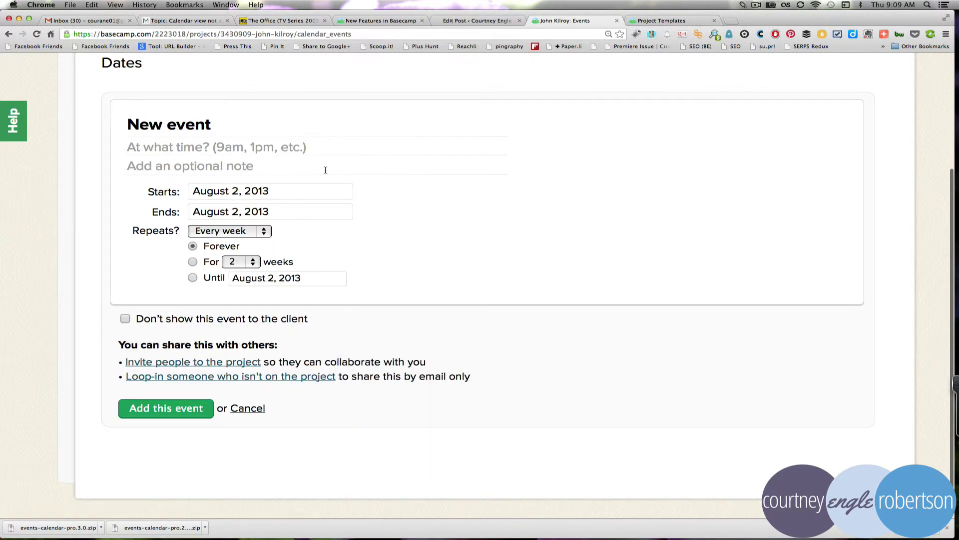
left_click(192, 262)
left_click(231, 262)
left_click(336, 218)
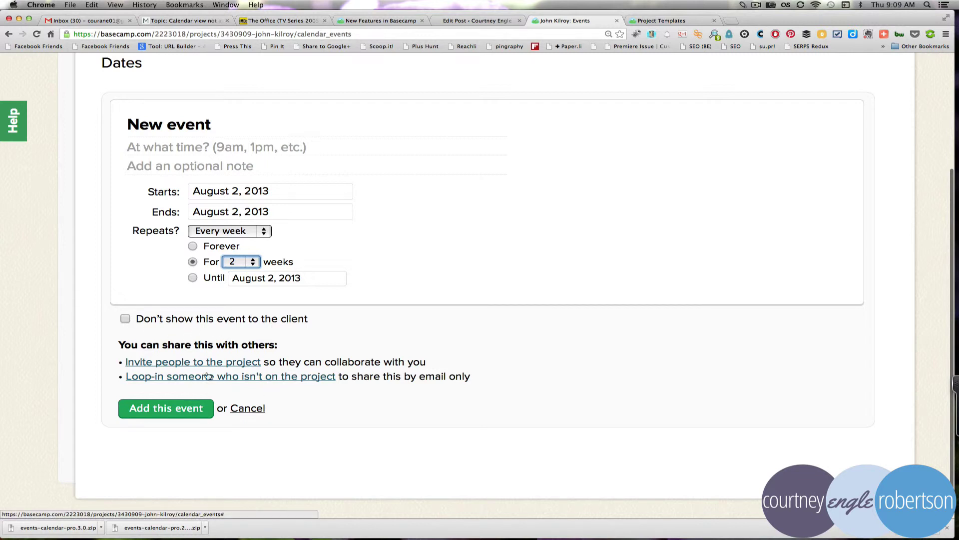
key("super+shift+5")
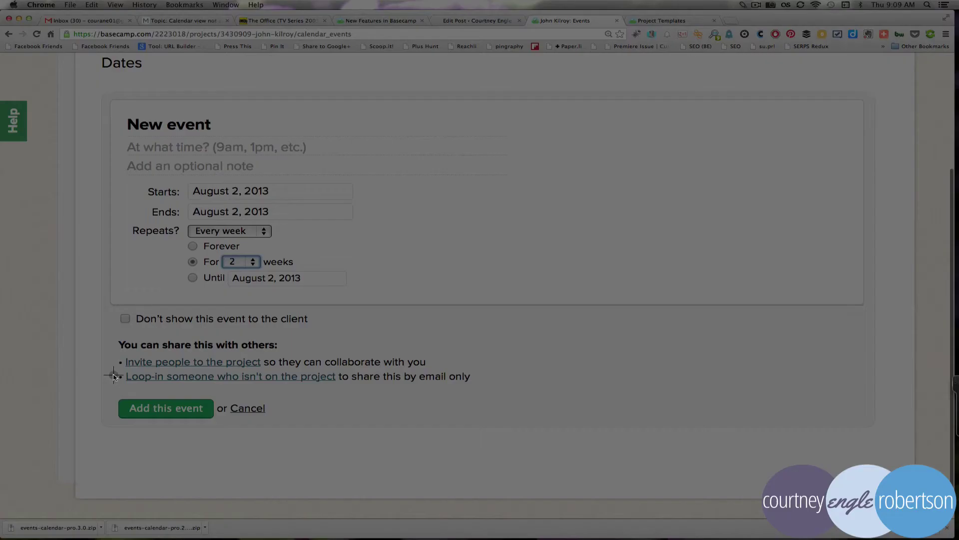
Step: Drop the unsaved repeating weekly event on the Dates page and go back to the client project's overview
left_click_drag(108, 369, 399, 392)
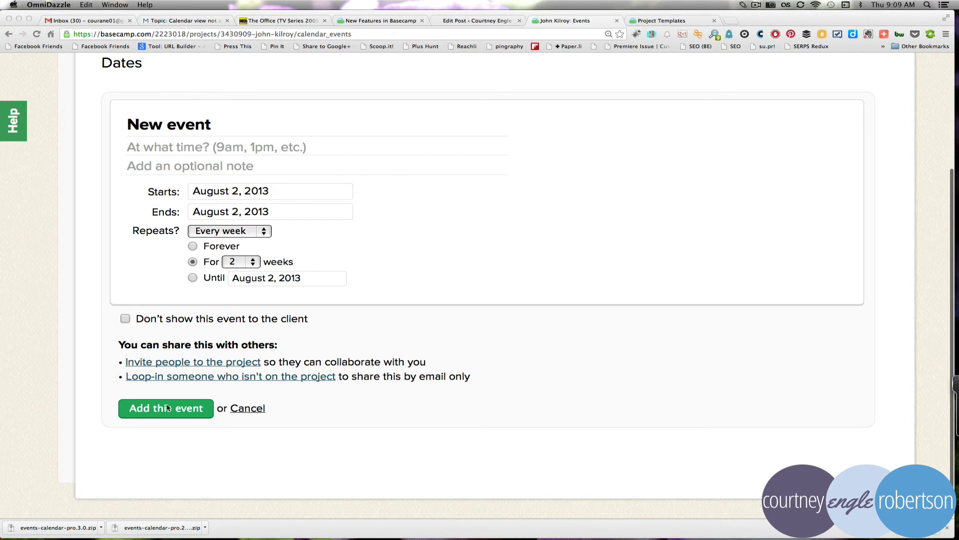
left_click(252, 410)
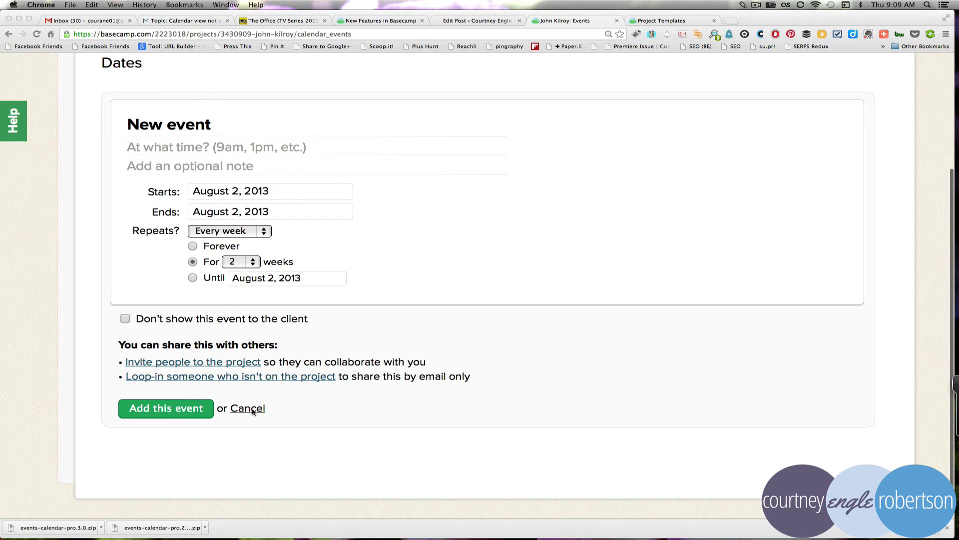
left_click(249, 409)
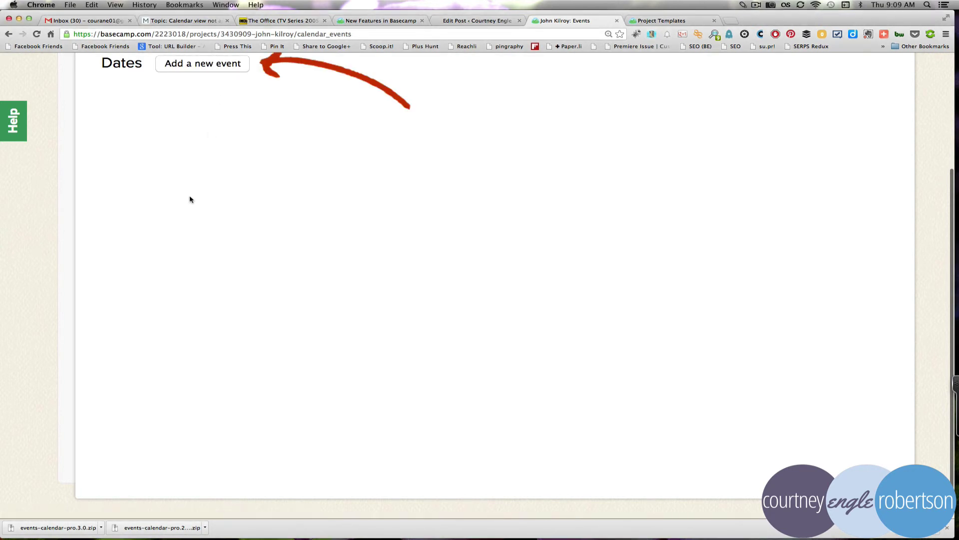
scroll(190, 200, "up", 5)
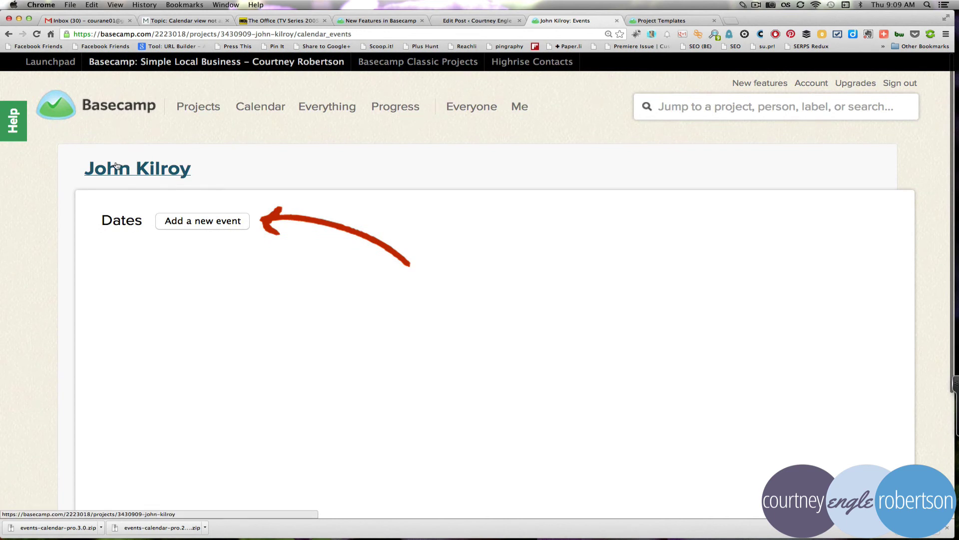
left_click(117, 166)
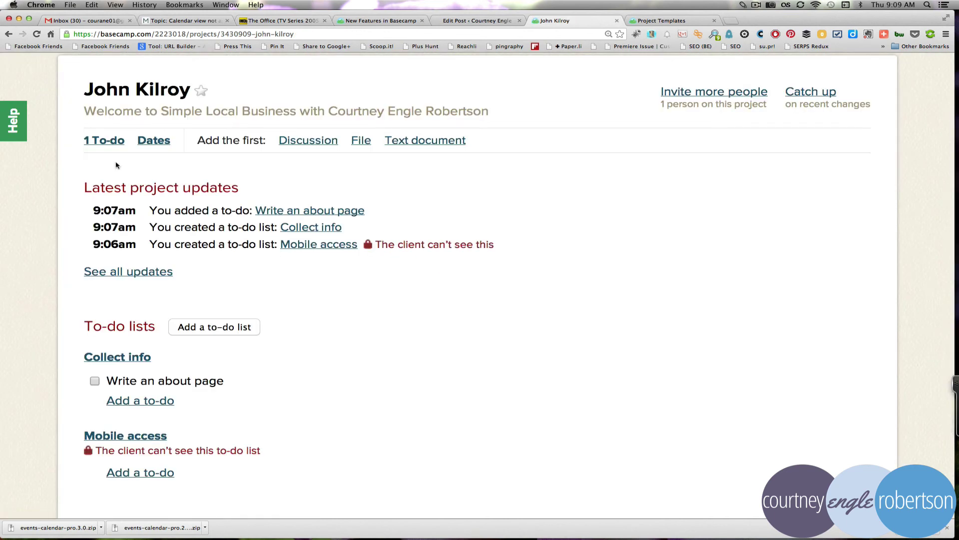